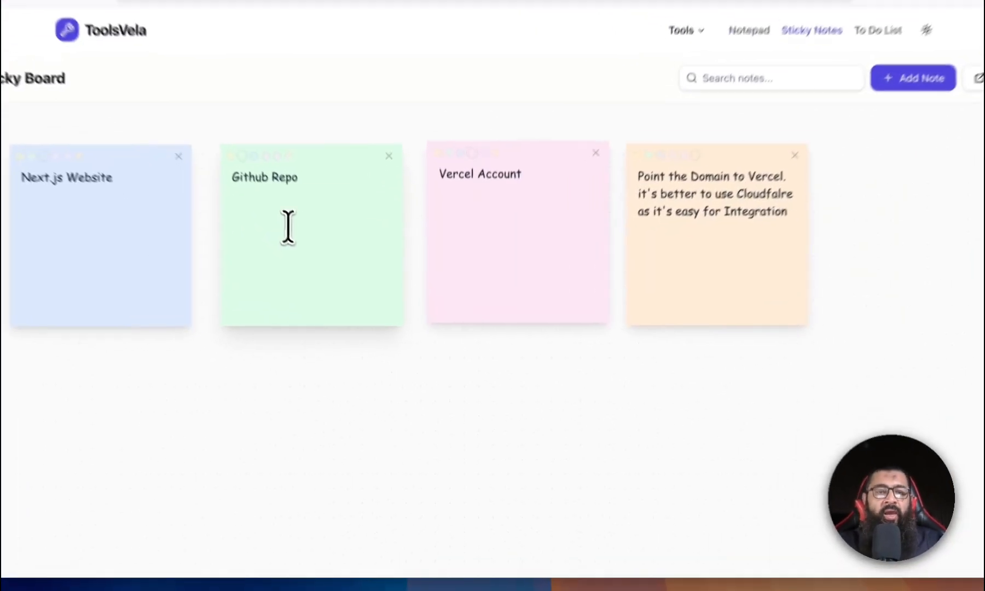
{"action": "left_click", "coordinate": [317, 266]}
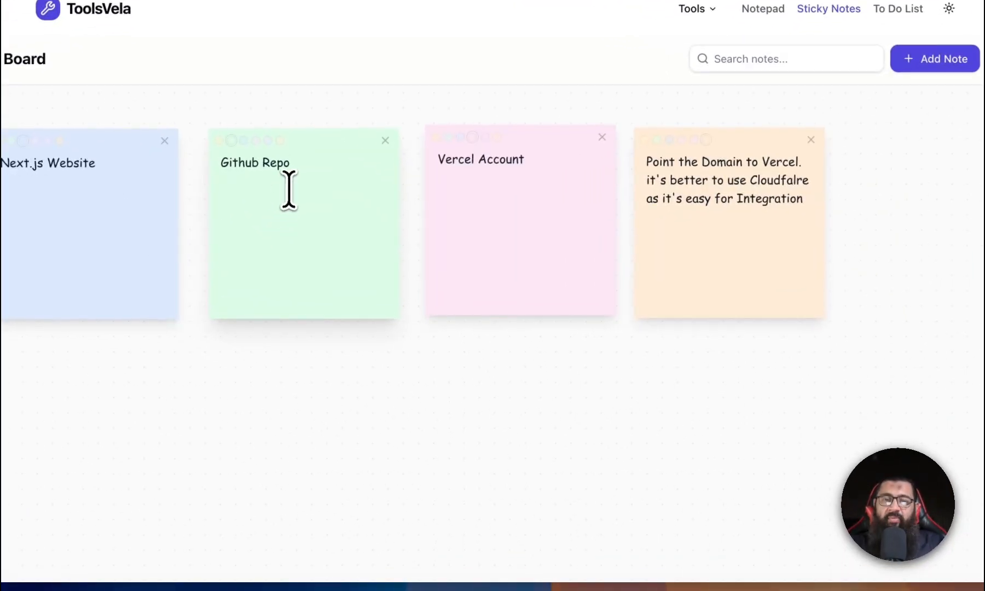
{"action": "left_click", "coordinate": [541, 198]}
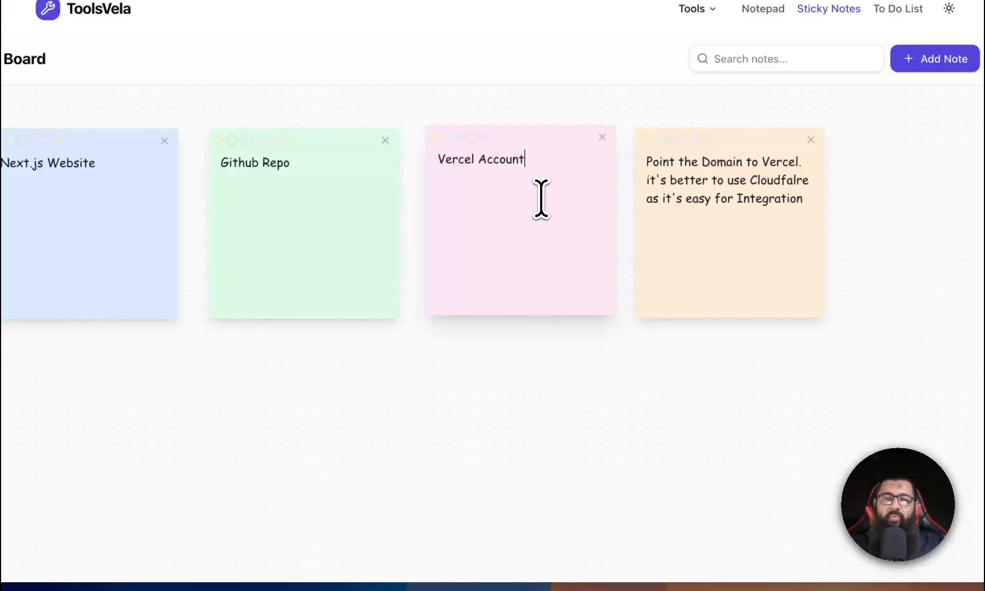
{"action": "left_click", "coordinate": [702, 215]}
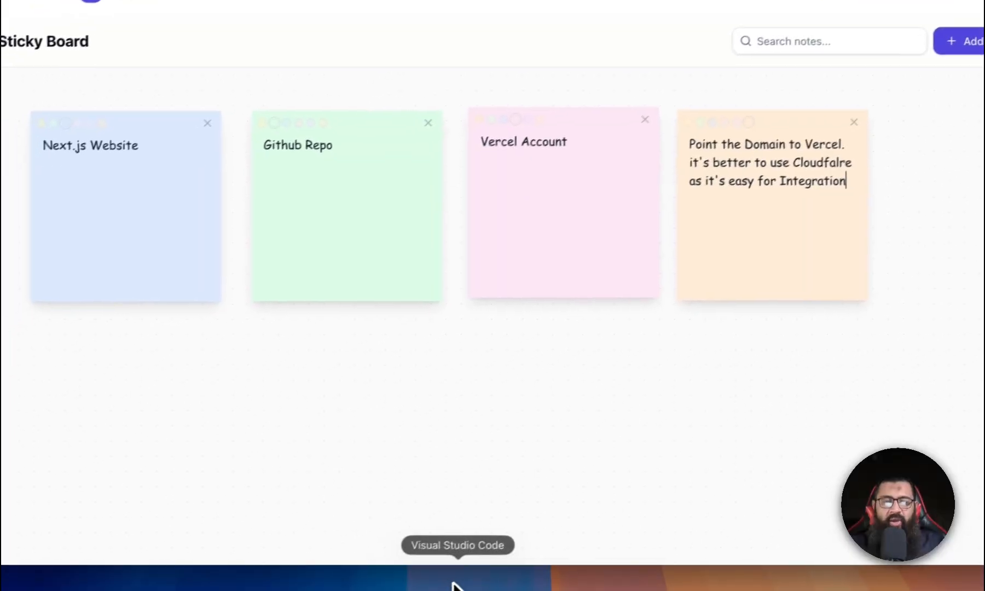
Step: Switch to Visual Studio Code, open a terminal in the toolsvela-trae folder, clear it and run the plain git command
{"action": "left_click", "coordinate": [457, 583]}
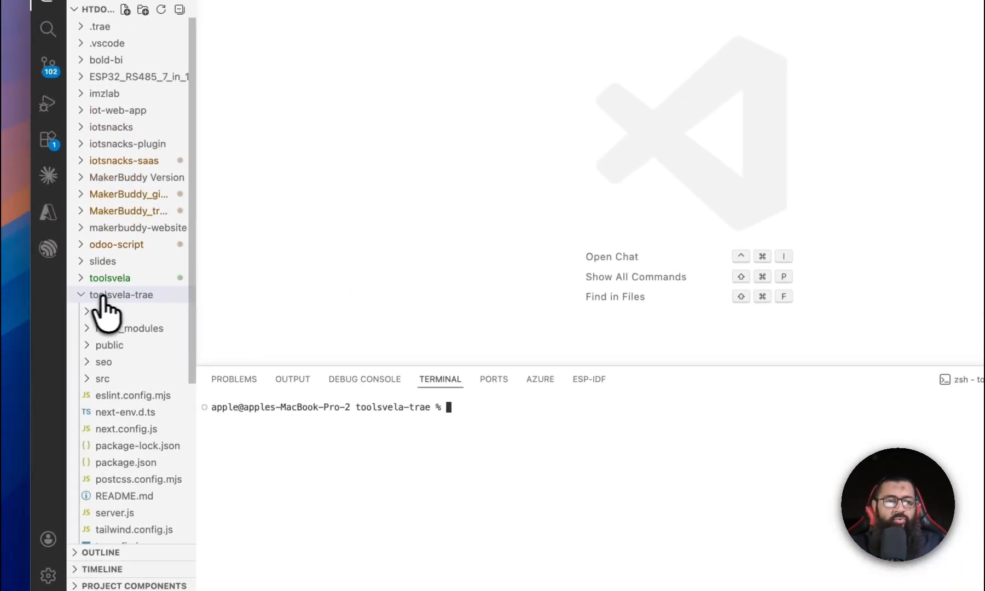
{"action": "right_click", "coordinate": [124, 295]}
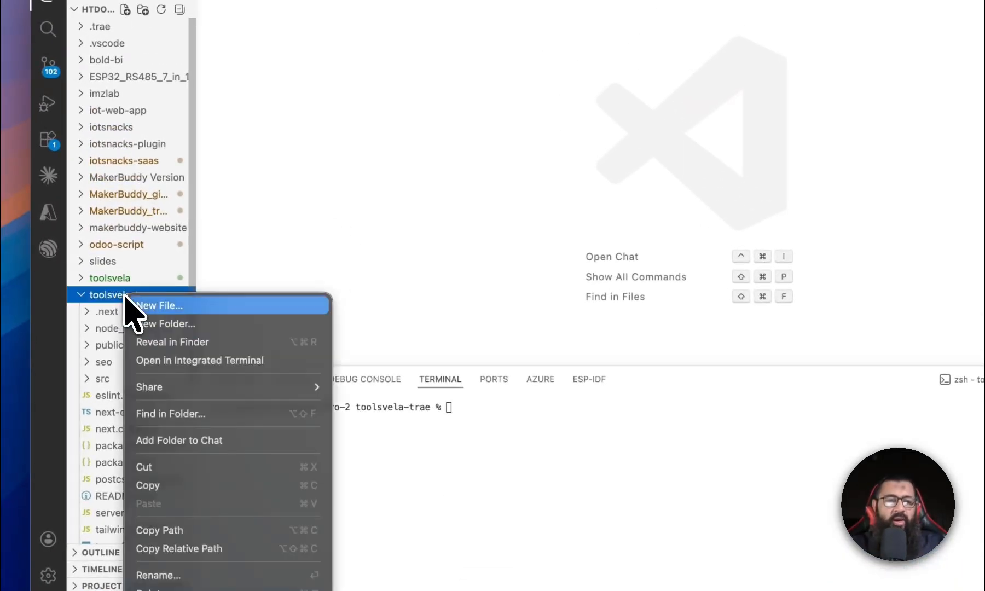
{"action": "left_click", "coordinate": [196, 363]}
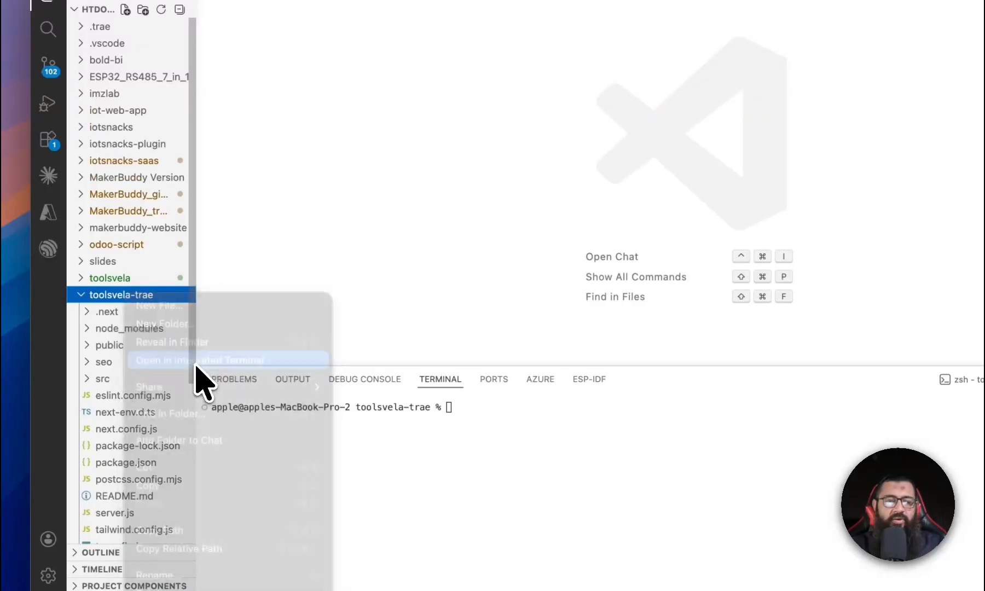
{"action": "type", "text": "clear"}
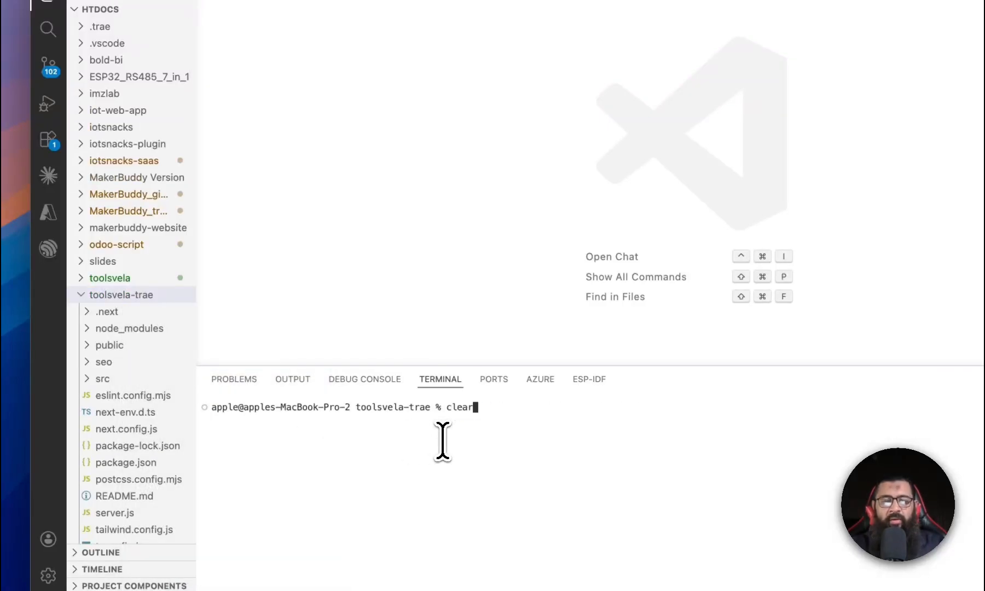
{"action": "key", "text": "Return"}
{"action": "type", "text": "git"}
{"action": "key", "text": "Return"}
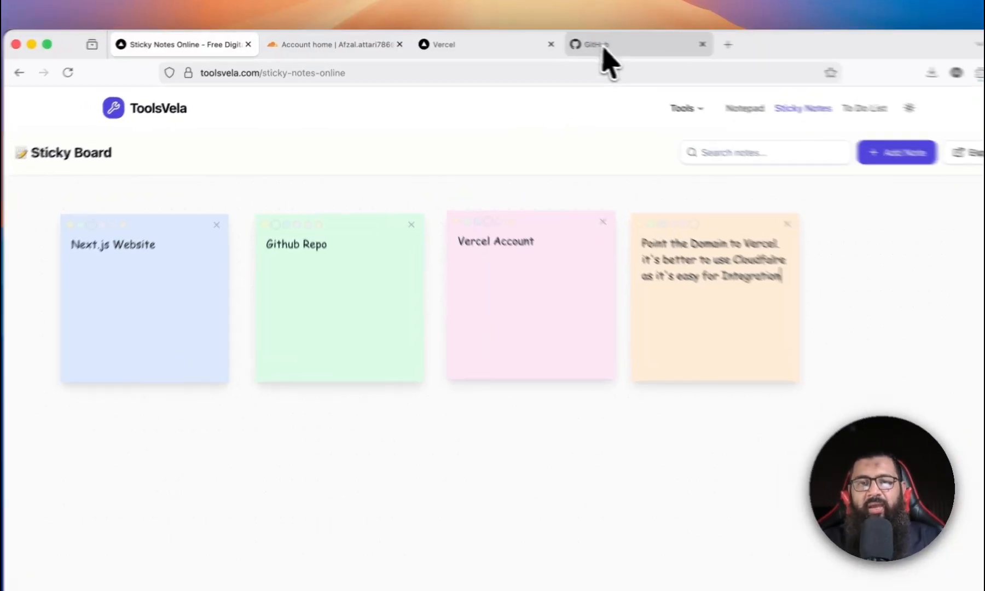
Step: Switch to GitHub in the browser and start a new repository named toolzvela with Private visibility
{"action": "left_click", "coordinate": [574, 41]}
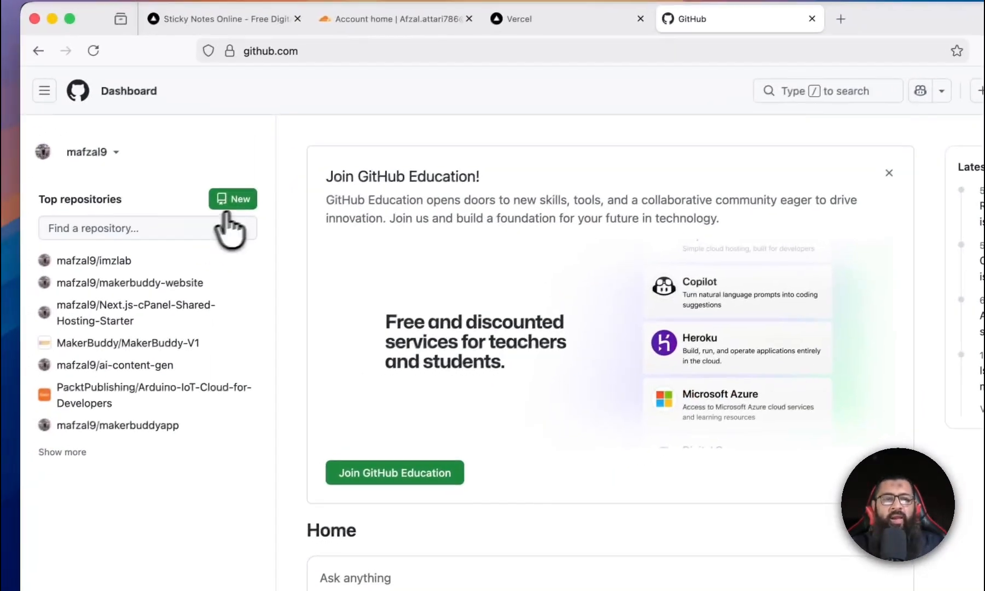
{"action": "left_click", "coordinate": [251, 202]}
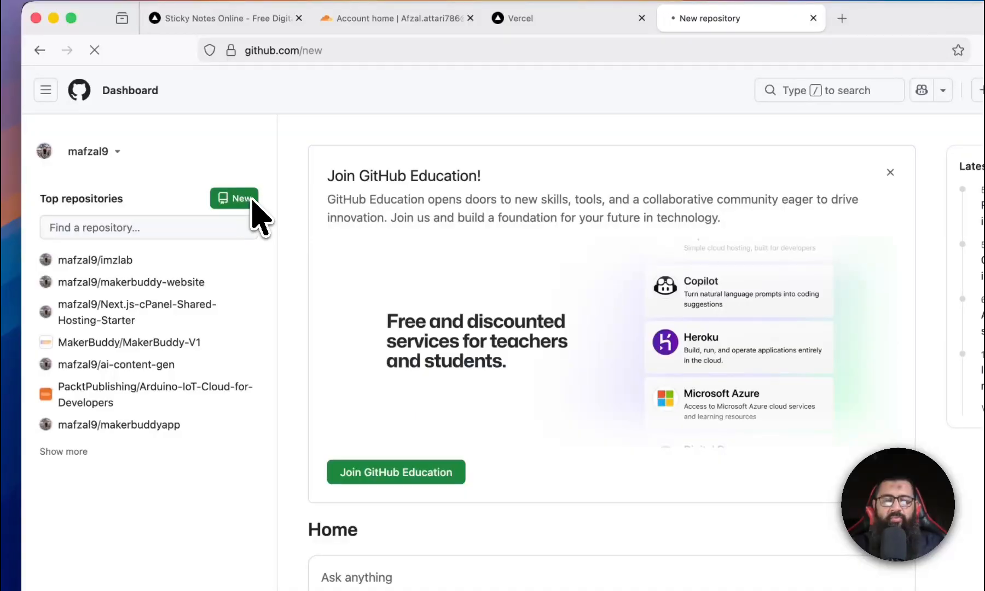
{"action": "left_click", "coordinate": [485, 276]}
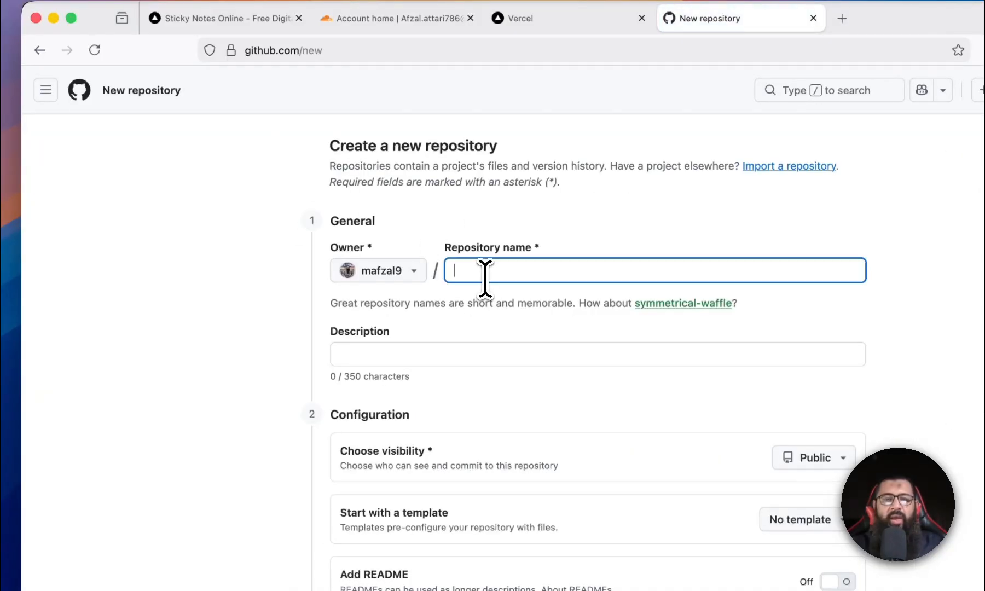
{"action": "type", "text": "toolzv"}
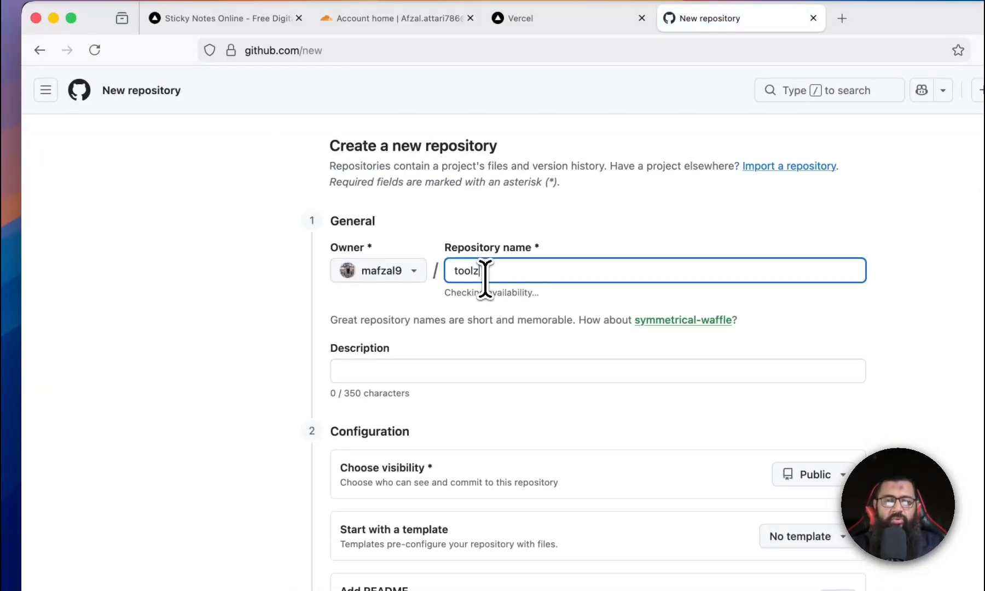
{"action": "type", "text": "ela"}
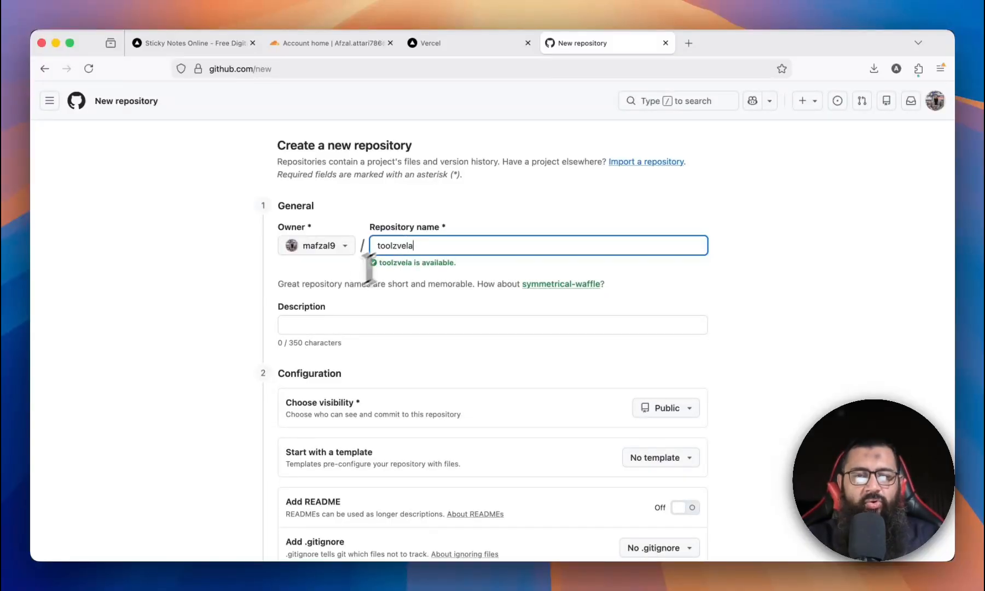
{"action": "scroll", "coordinate": [336, 323], "scroll_direction": "down", "scroll_amount": 3}
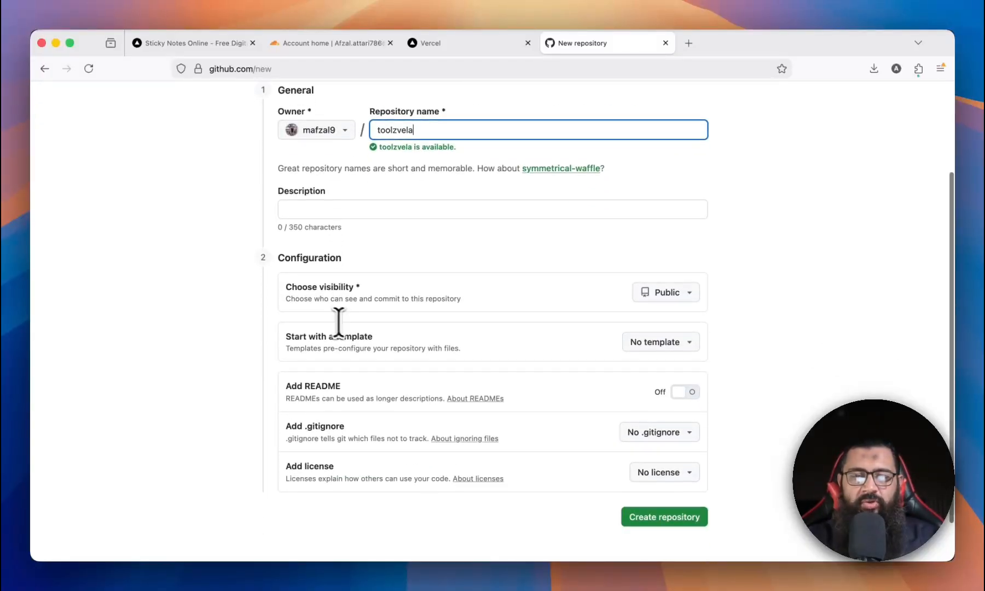
{"action": "left_click", "coordinate": [664, 290]}
{"action": "left_click", "coordinate": [623, 361]}
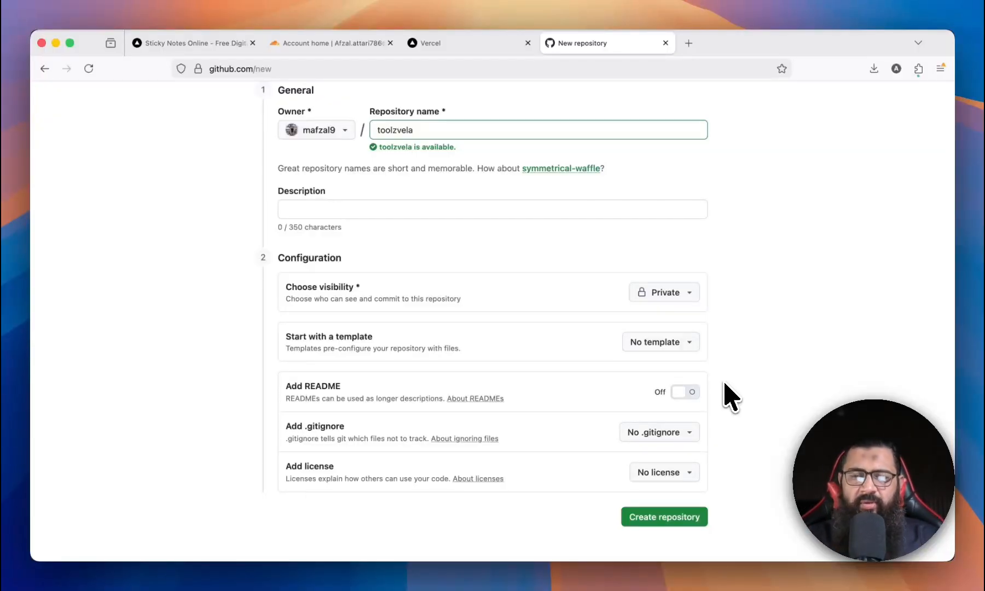
Step: Enter the description "This is main Toolzvela development and deployment repo" and create the repository
{"action": "left_click", "coordinate": [534, 209]}
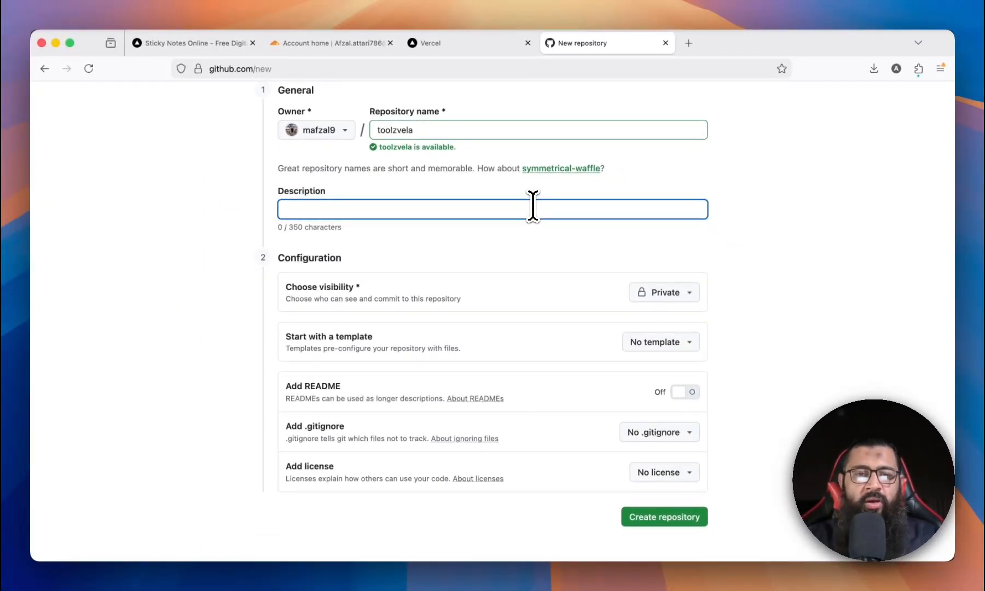
{"action": "type", "text": "This is mai"}
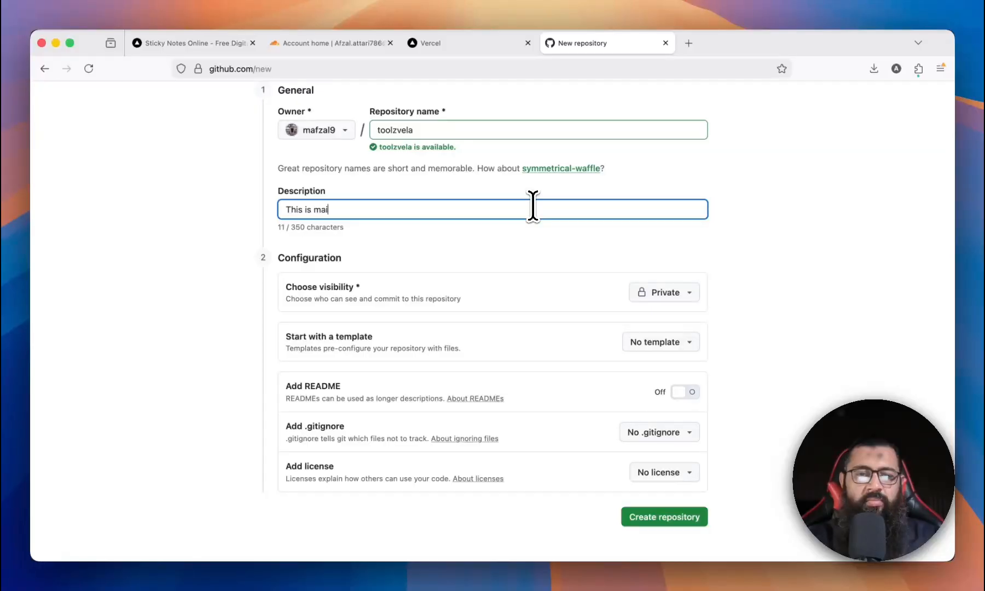
{"action": "type", "text": "n Toolzvela "}
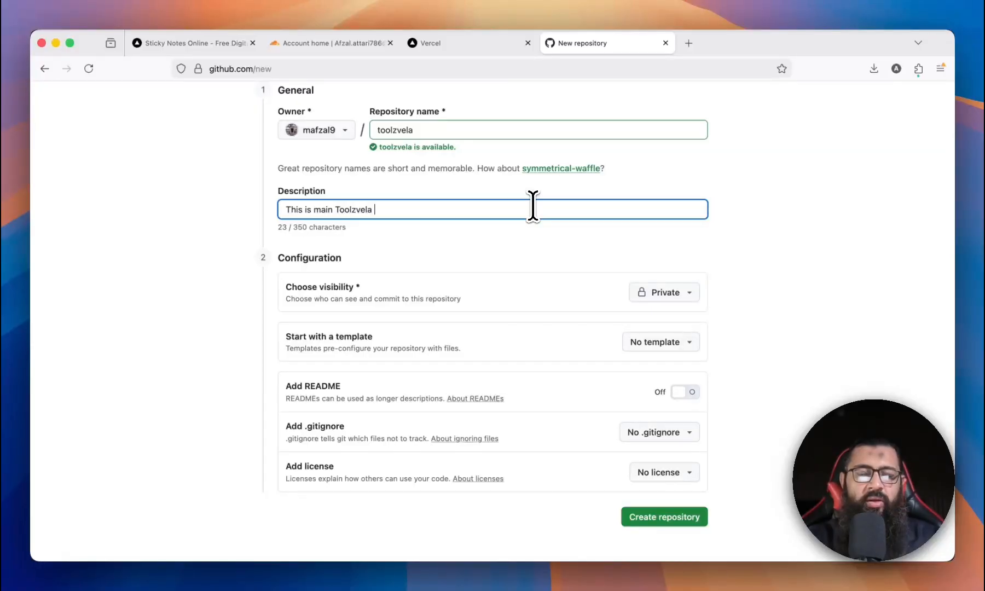
{"action": "type", "text": "development and "}
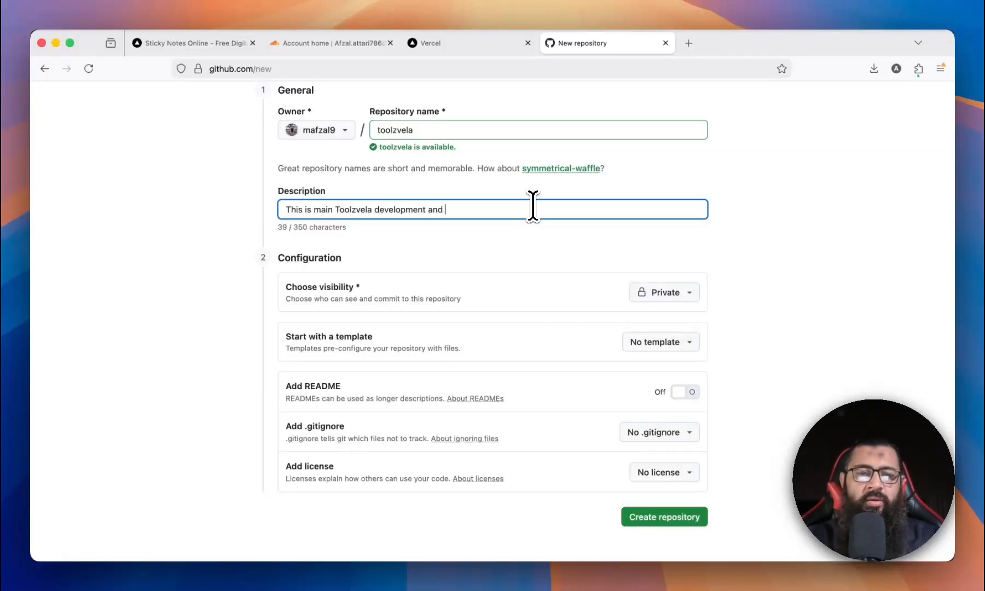
{"action": "type", "text": "dep"}
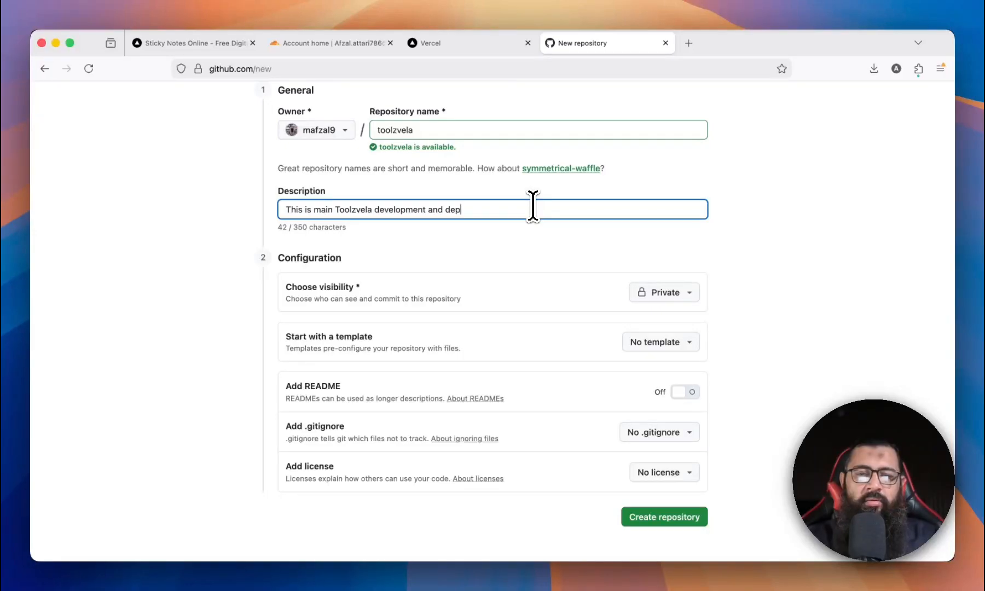
{"action": "type", "text": "loyment repo"}
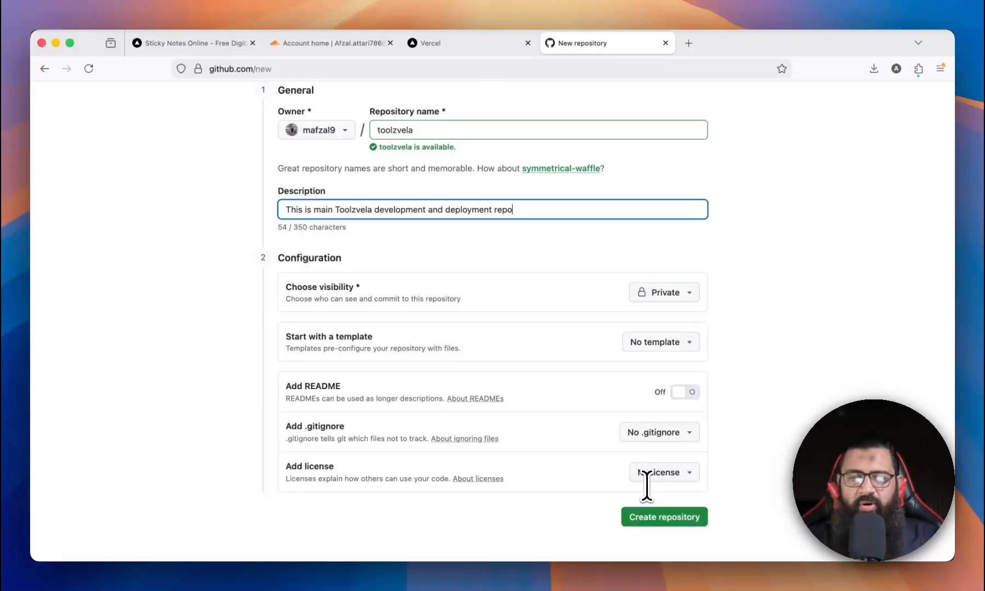
{"action": "left_click", "coordinate": [642, 520]}
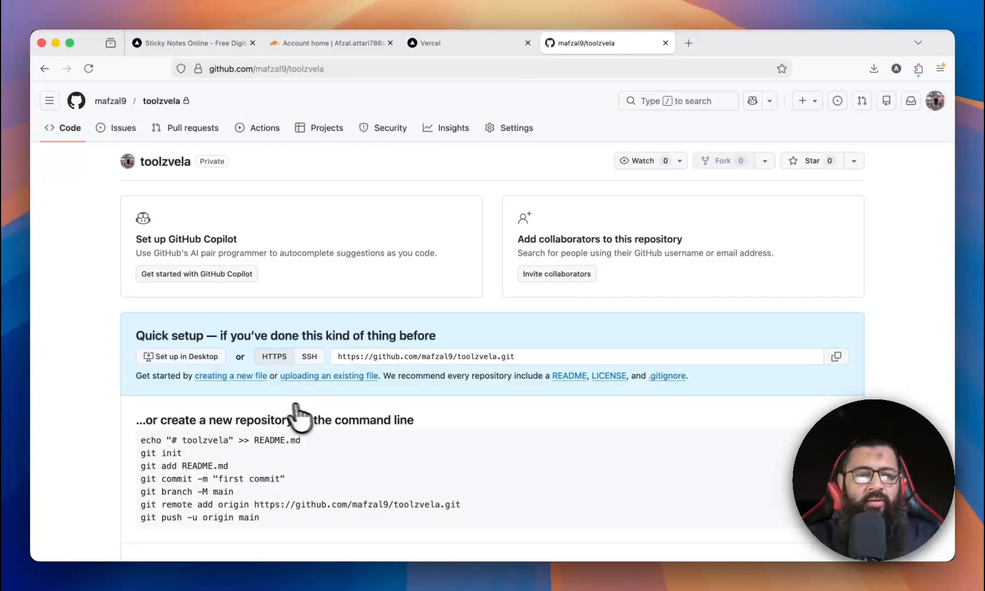
Step: Copy the git init command from GitHub's setup instructions and run it in the cleared toolsvela-trae terminal in Visual Studio Code
{"action": "scroll", "coordinate": [301, 413], "scroll_direction": "down", "scroll_amount": 3}
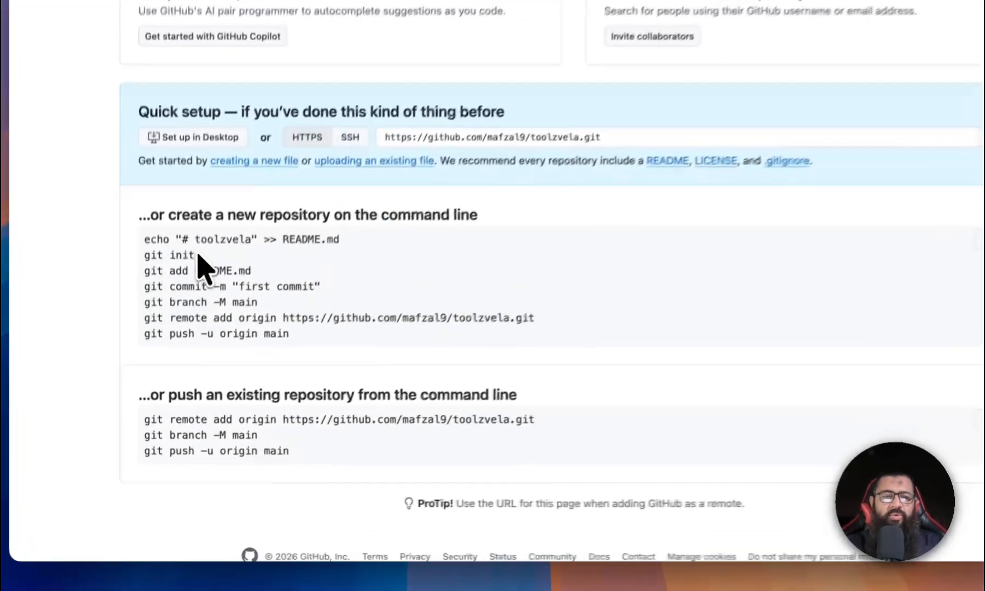
{"action": "triple_click", "coordinate": [189, 311]}
{"action": "key", "text": "super+c"}
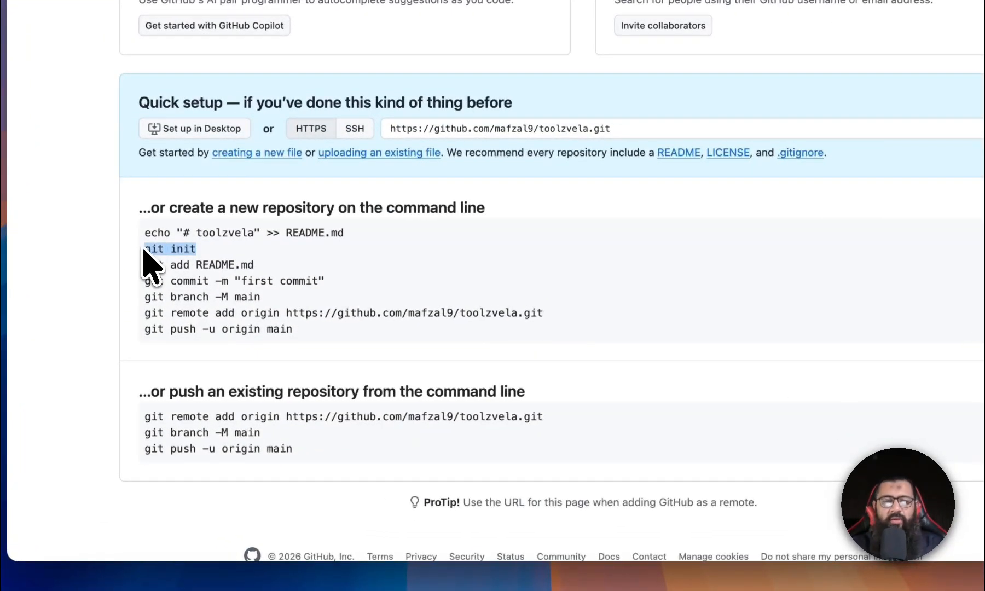
{"action": "left_click", "coordinate": [503, 577]}
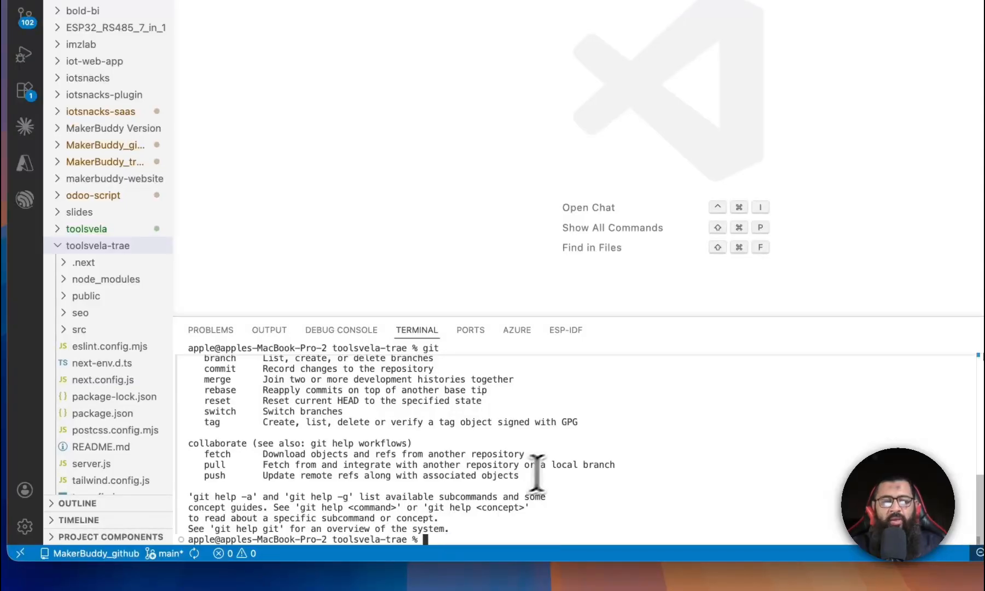
{"action": "type", "text": "clear"}
{"action": "key", "text": "Return"}
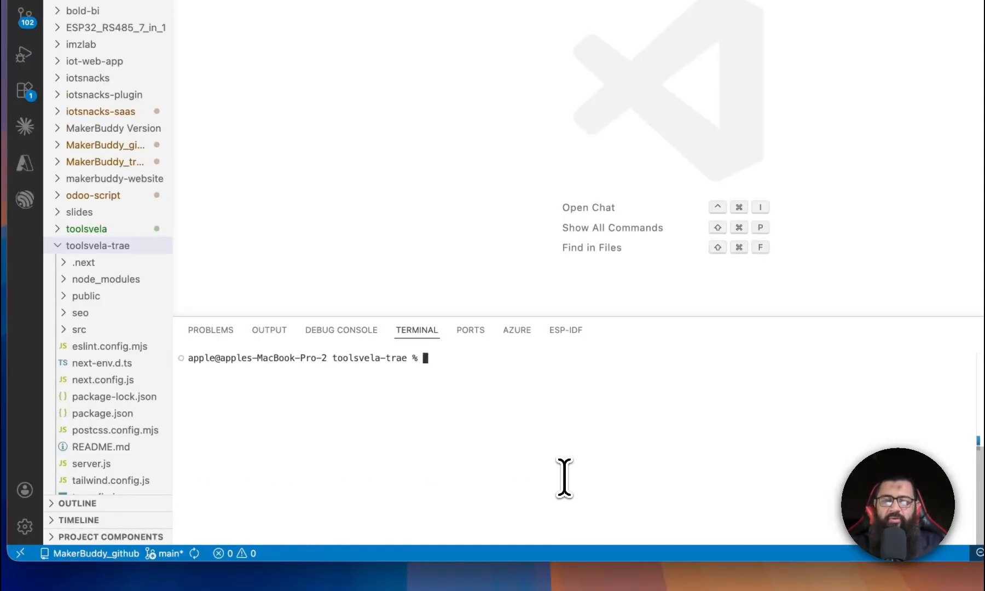
{"action": "key", "text": "super+v"}
{"action": "key", "text": "Return"}
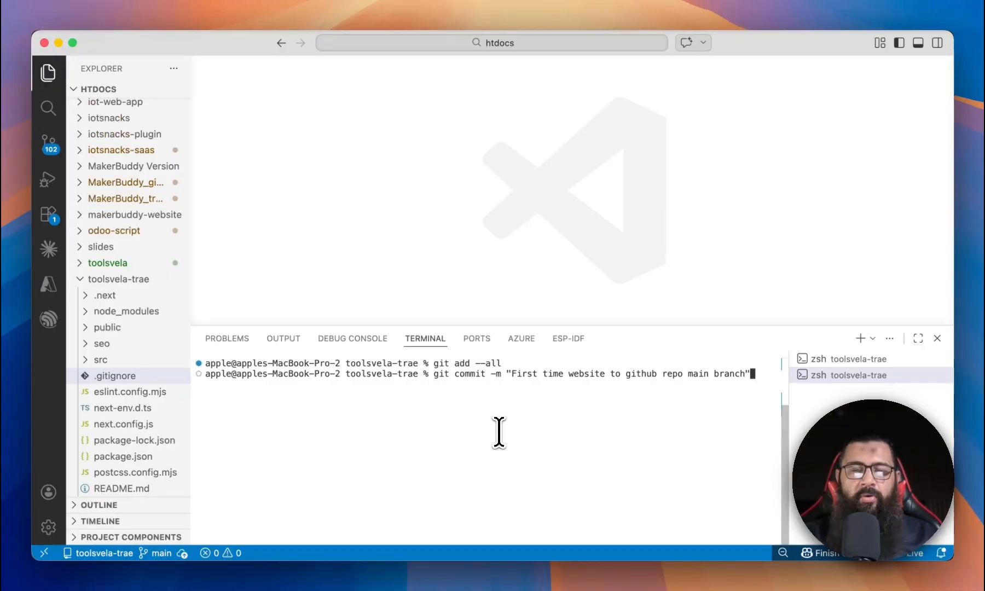
Step: Run the commit "First time website to github repo main branch", then run GitHub's git remote add origin command for toolzvela in the terminal
{"action": "key", "text": "Return"}
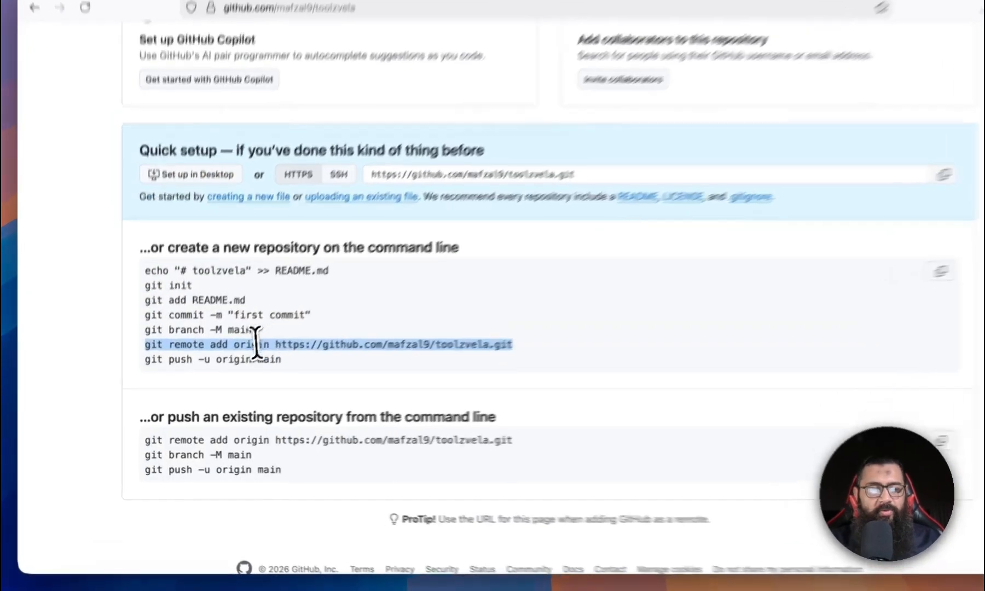
{"action": "left_click", "coordinate": [140, 363]}
{"action": "left_click_drag", "start_coordinate": [150, 334], "coordinate": [554, 340]}
{"action": "key", "text": "super+c"}
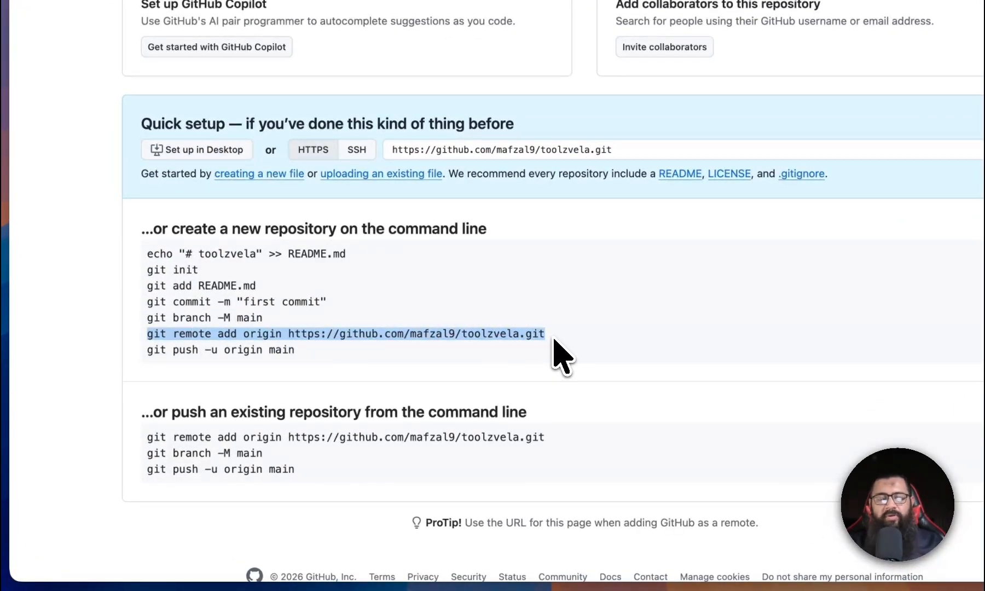
{"action": "key", "text": "super+Tab"}
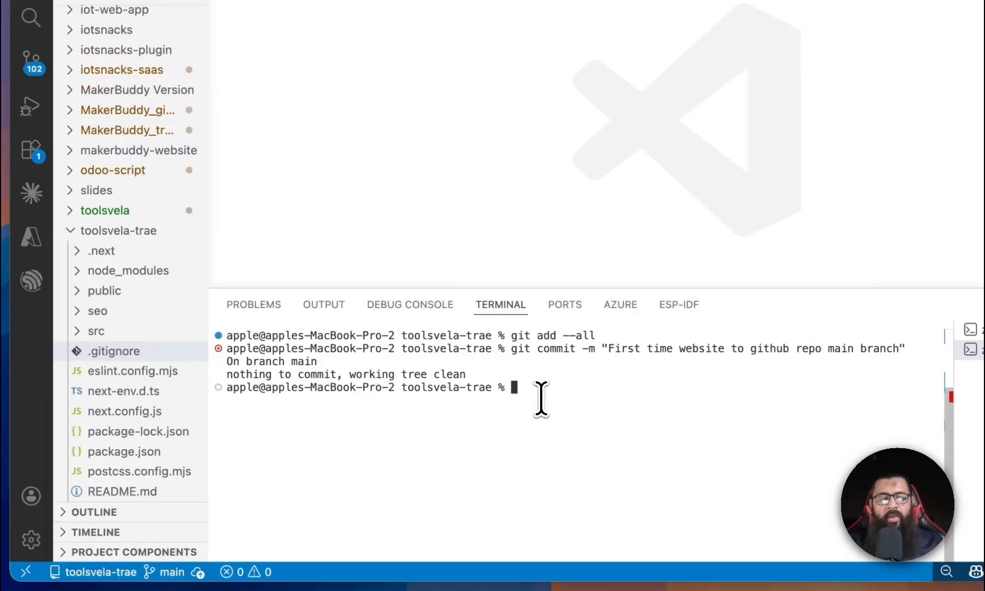
{"action": "key", "text": "super+v"}
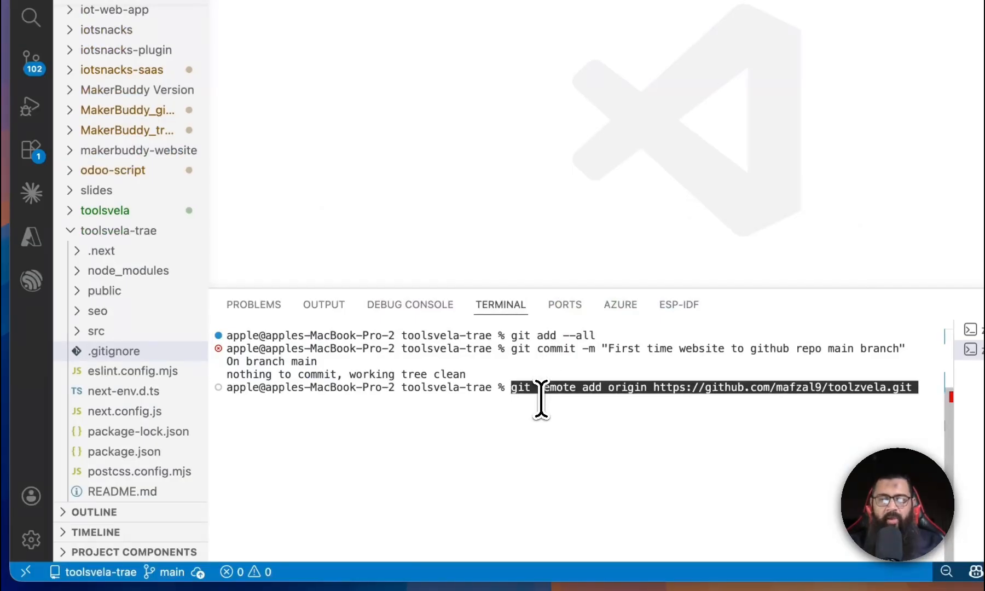
{"action": "key", "text": "Return"}
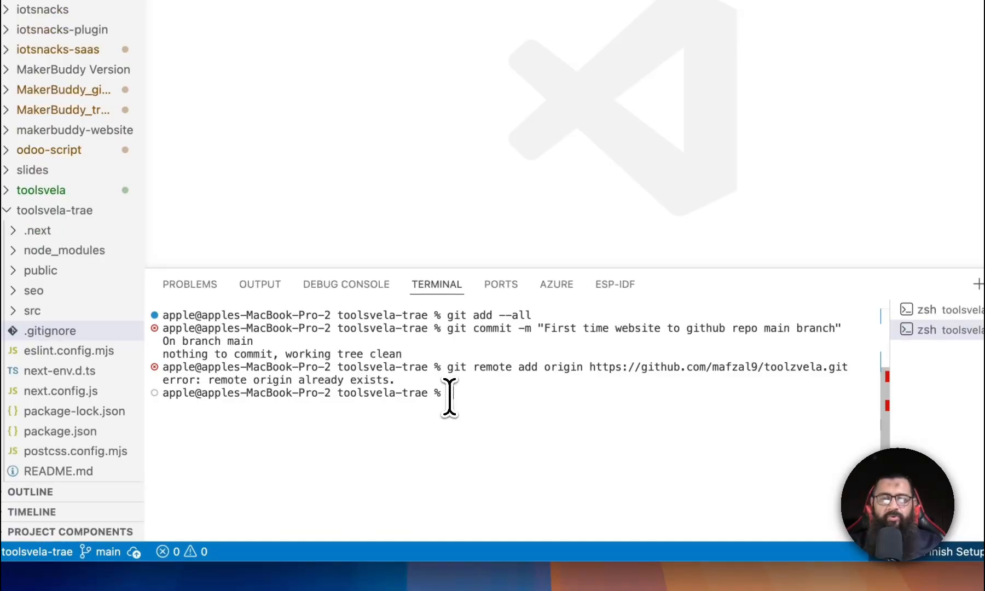
Step: Run git push origin -u main in the terminal and reload the toolzvela repository page on GitHub to check the uploaded files
{"action": "type", "text": "push origin -u main"}
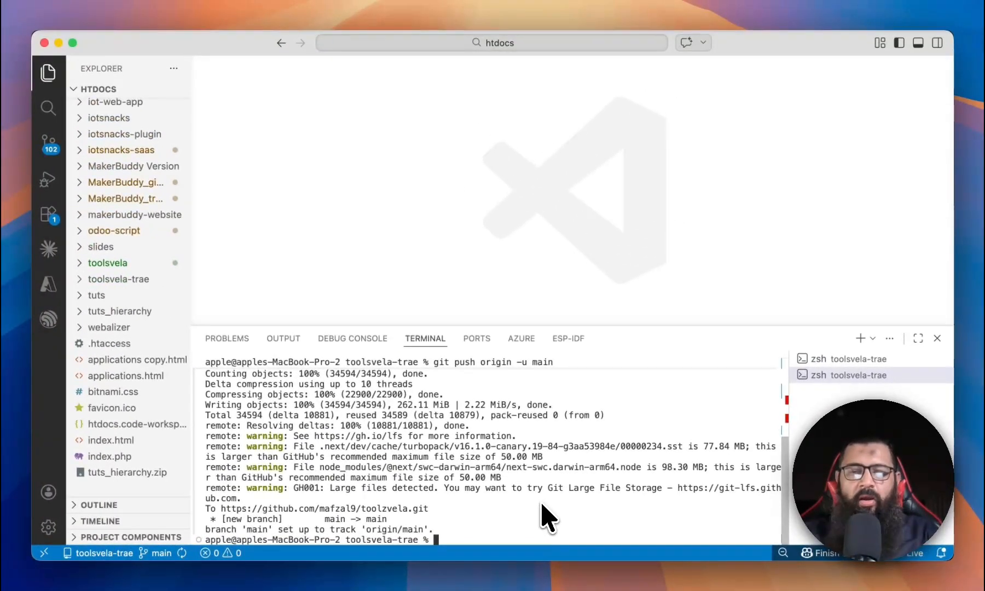
{"action": "key", "text": "super+Tab"}
{"action": "key", "text": "super+r"}
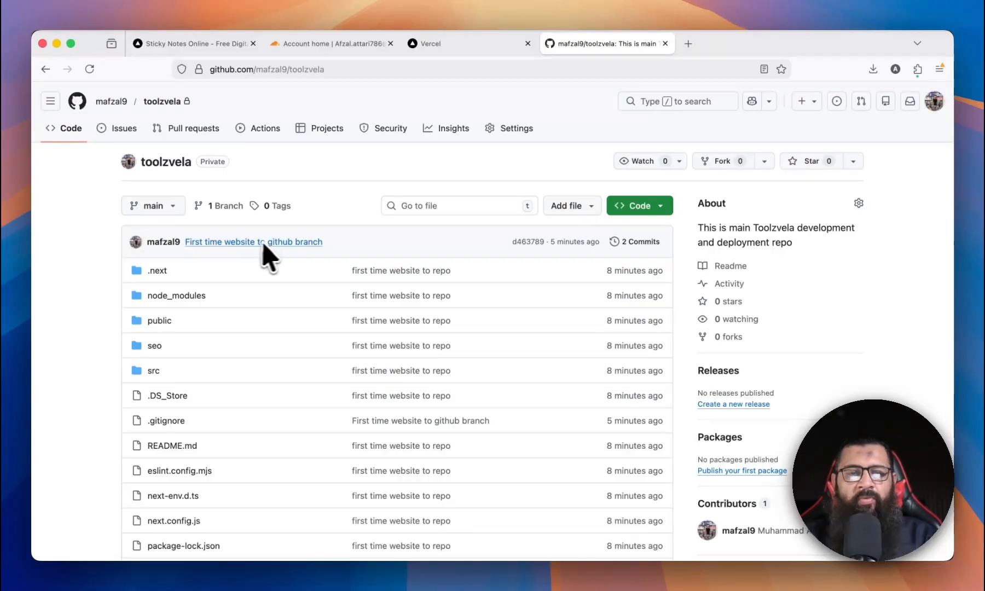
{"action": "mouse_move", "coordinate": [306, 243]}
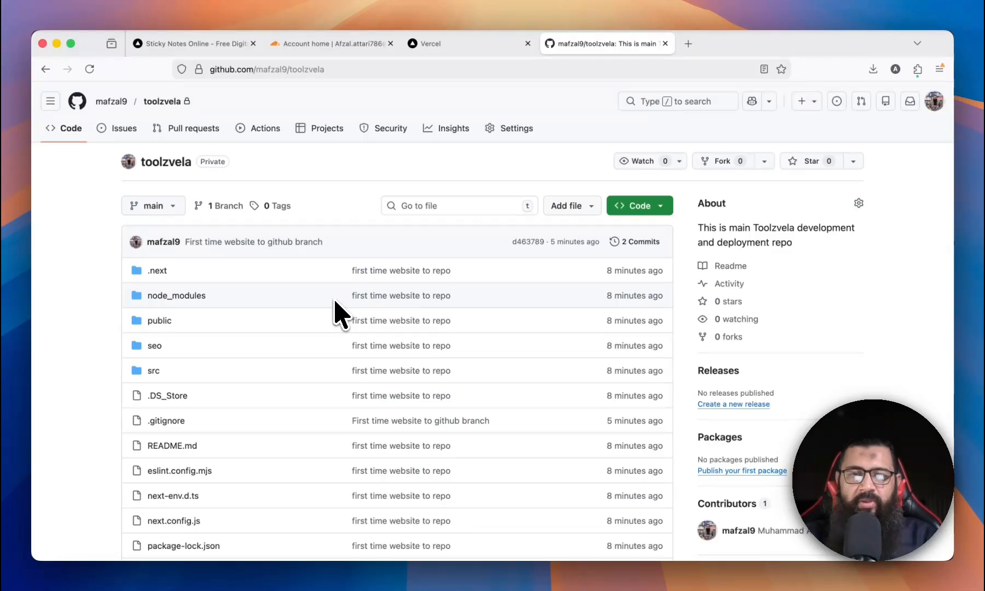
Step: Switch to Vercel, start a new project, connect GitHub as the Git provider and import the toolzvela repository
{"action": "left_click", "coordinate": [438, 44]}
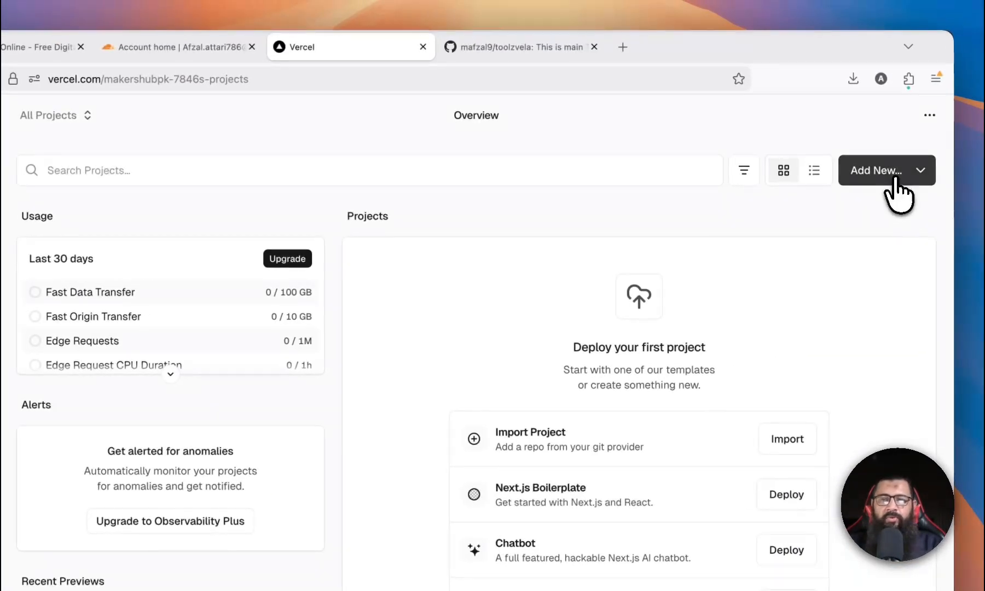
{"action": "left_click", "coordinate": [895, 181]}
{"action": "left_click", "coordinate": [885, 215]}
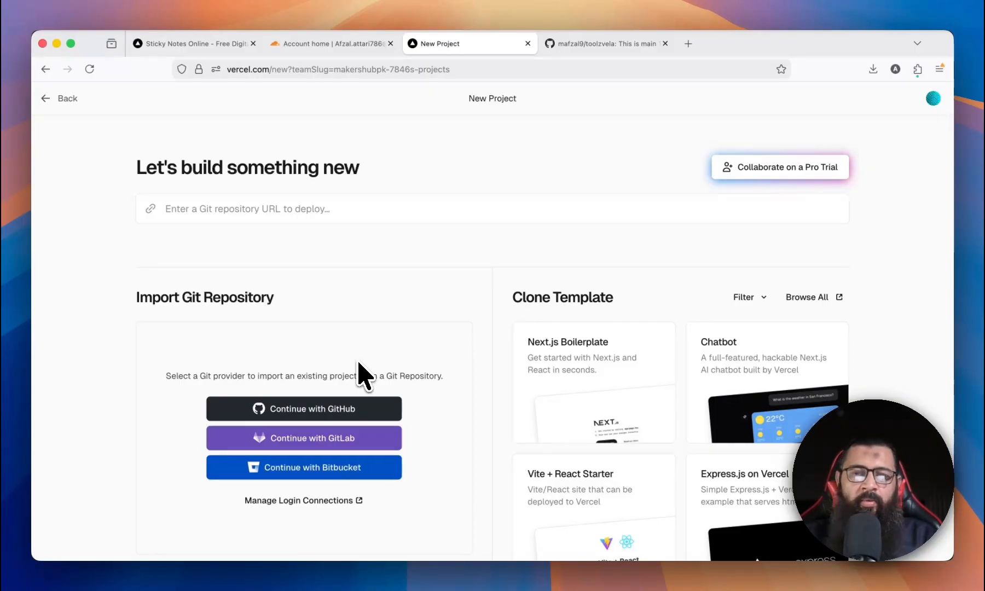
{"action": "scroll", "coordinate": [362, 378], "scroll_direction": "down", "scroll_amount": 3}
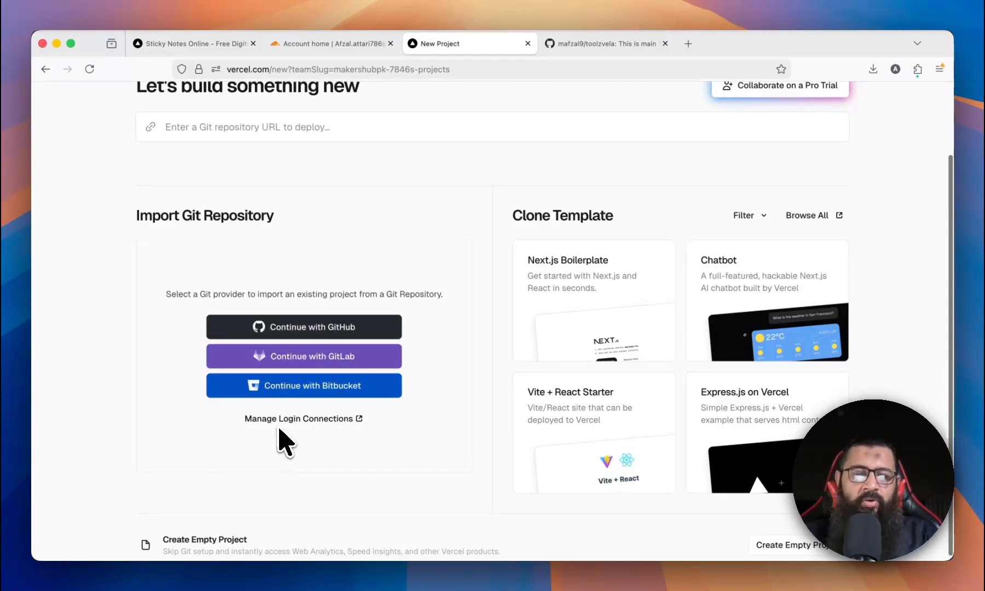
{"action": "scroll", "coordinate": [352, 446], "scroll_direction": "down", "scroll_amount": 1}
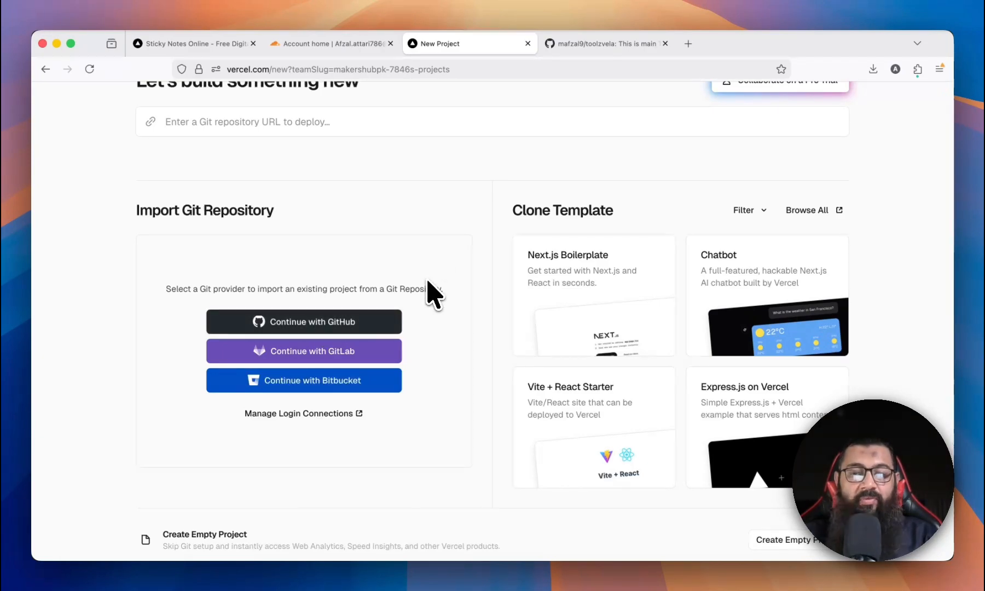
{"action": "left_click", "coordinate": [391, 323]}
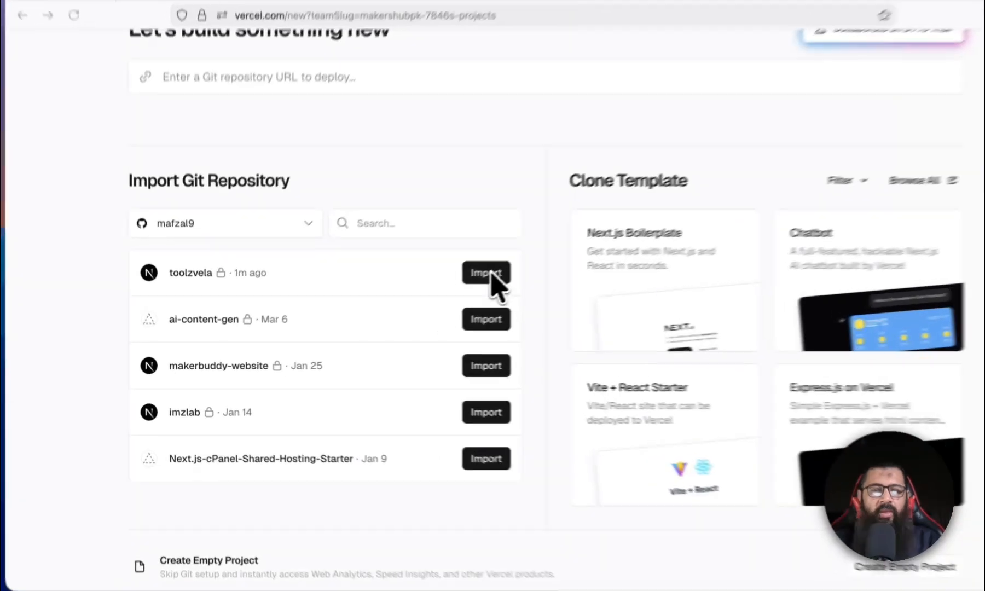
{"action": "left_click", "coordinate": [488, 273]}
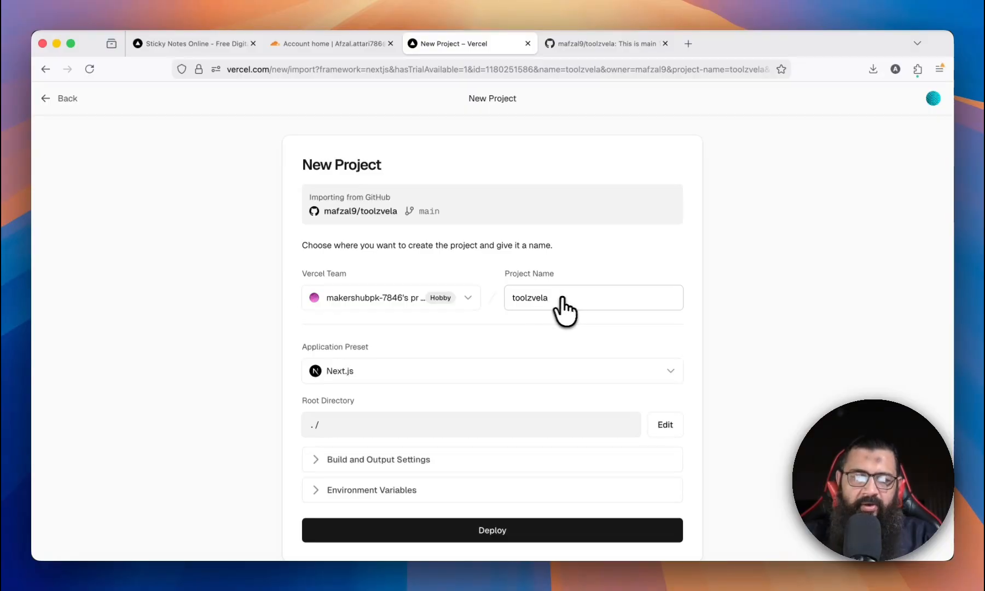
Step: Keep Next.js as the application preset for the toolzvela project and deploy it
{"action": "left_click", "coordinate": [672, 371]}
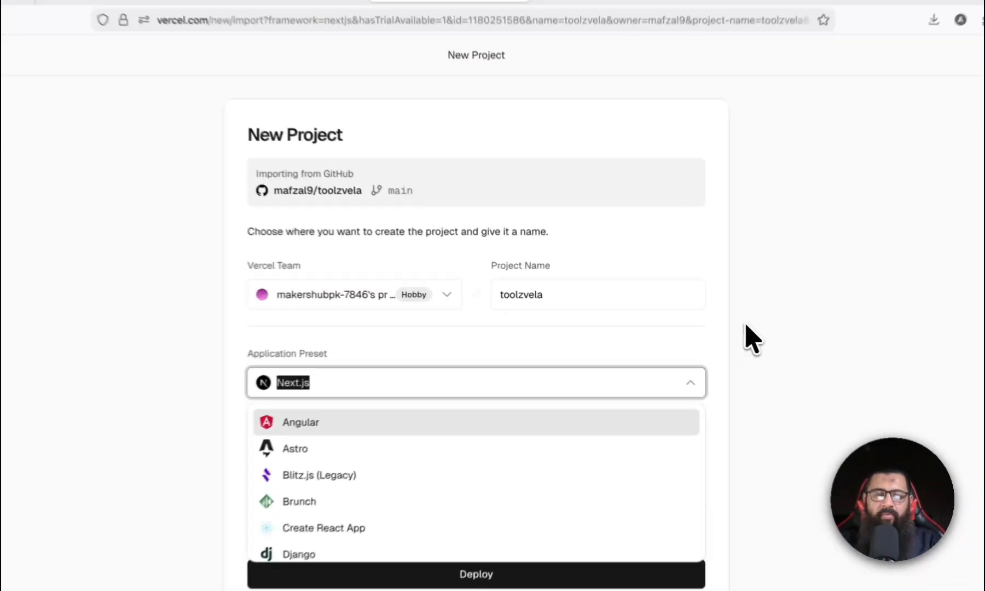
{"action": "left_click", "coordinate": [718, 326]}
{"action": "scroll", "coordinate": [723, 326], "scroll_direction": "down", "scroll_amount": 5}
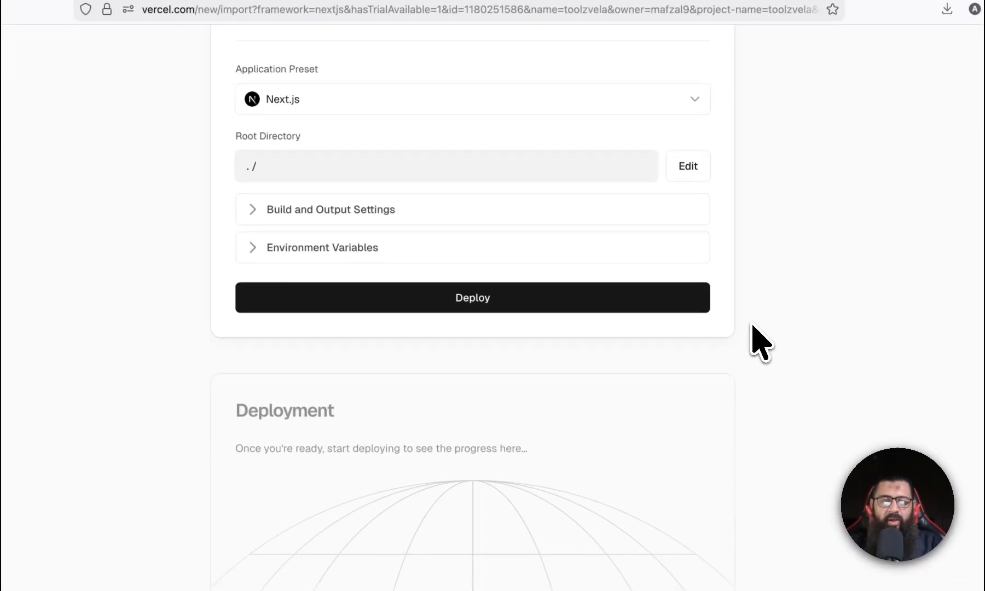
{"action": "left_click", "coordinate": [572, 300]}
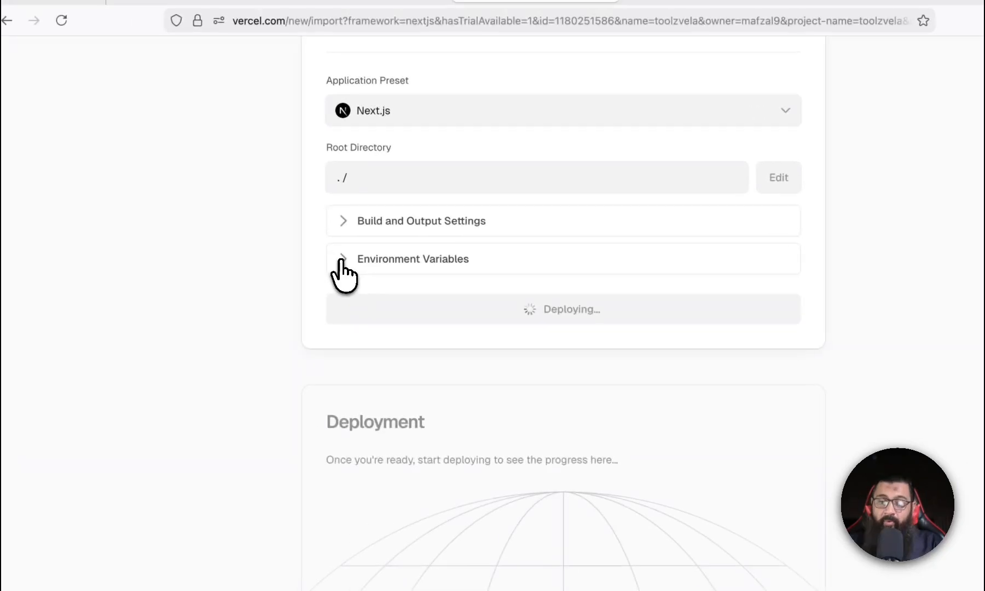
Step: Review the project's environment variables and its build and output settings while the deployment runs
{"action": "left_click", "coordinate": [249, 251]}
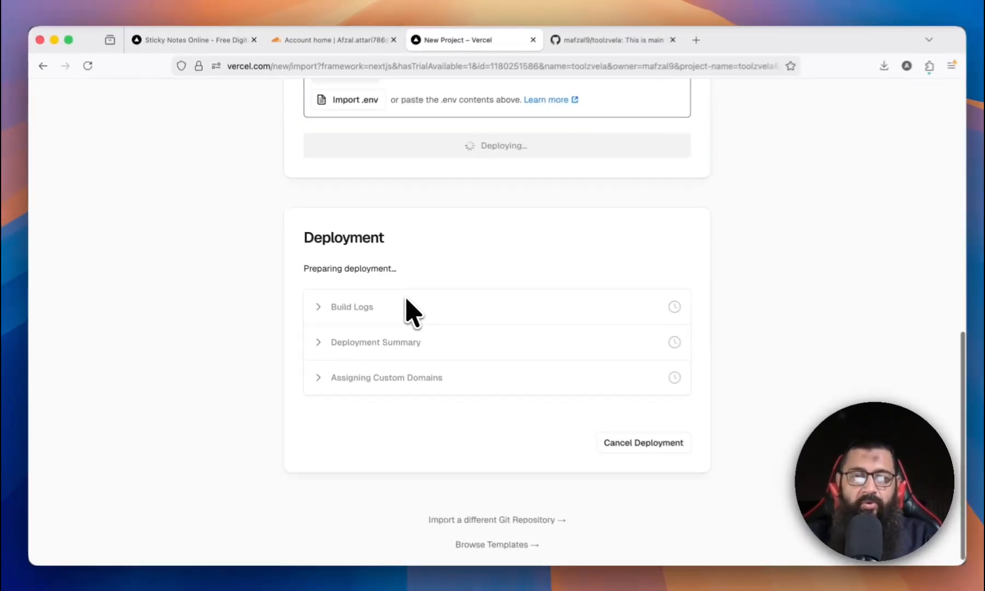
{"action": "scroll", "coordinate": [424, 257], "scroll_direction": "up", "scroll_amount": 5}
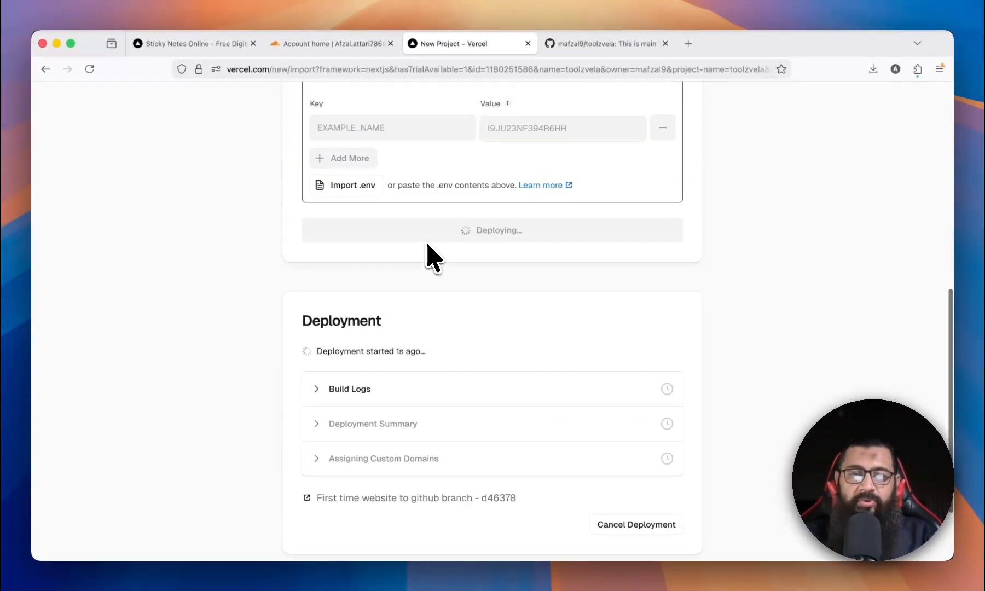
{"action": "scroll", "coordinate": [390, 175], "scroll_direction": "up", "scroll_amount": 1}
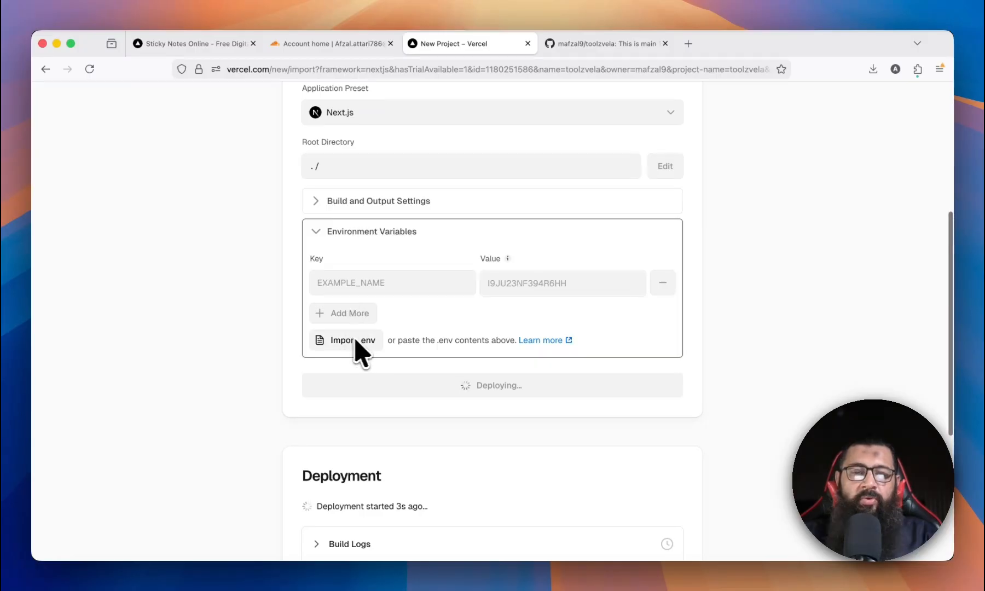
{"action": "scroll", "coordinate": [390, 339], "scroll_direction": "up", "scroll_amount": 5}
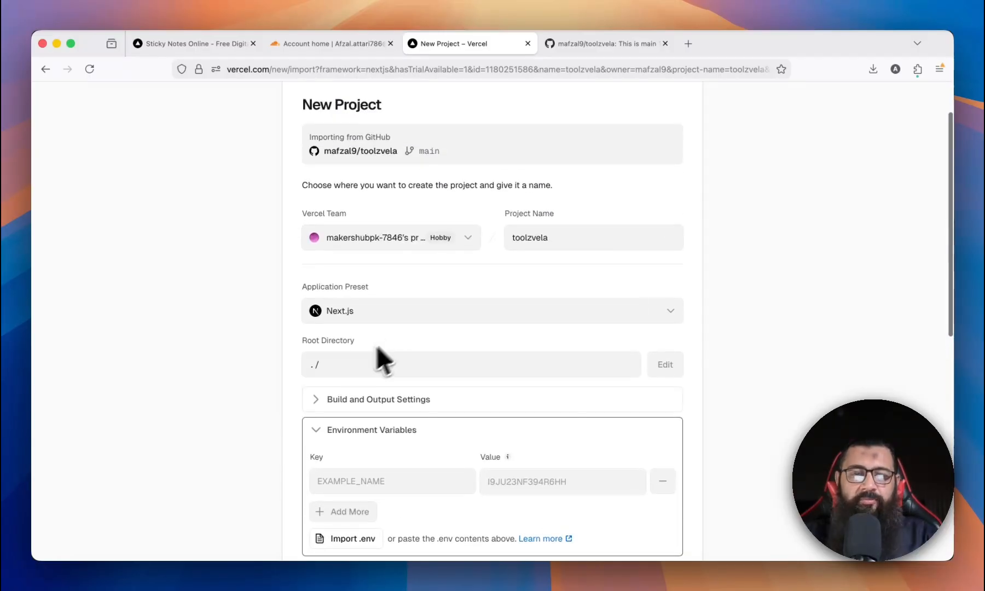
{"action": "left_click", "coordinate": [317, 430]}
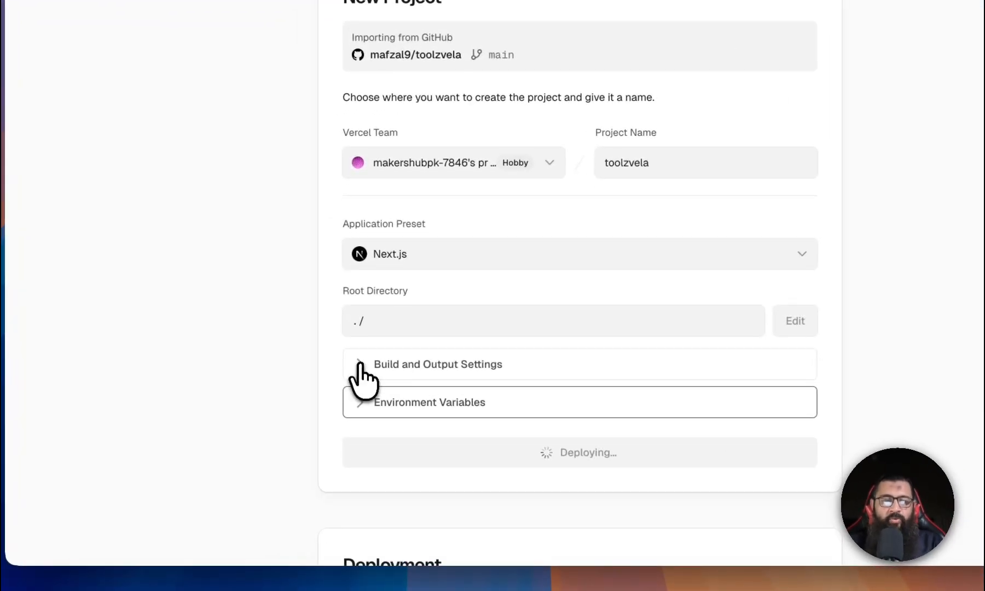
{"action": "left_click", "coordinate": [317, 400]}
{"action": "scroll", "coordinate": [310, 410], "scroll_direction": "down", "scroll_amount": 10}
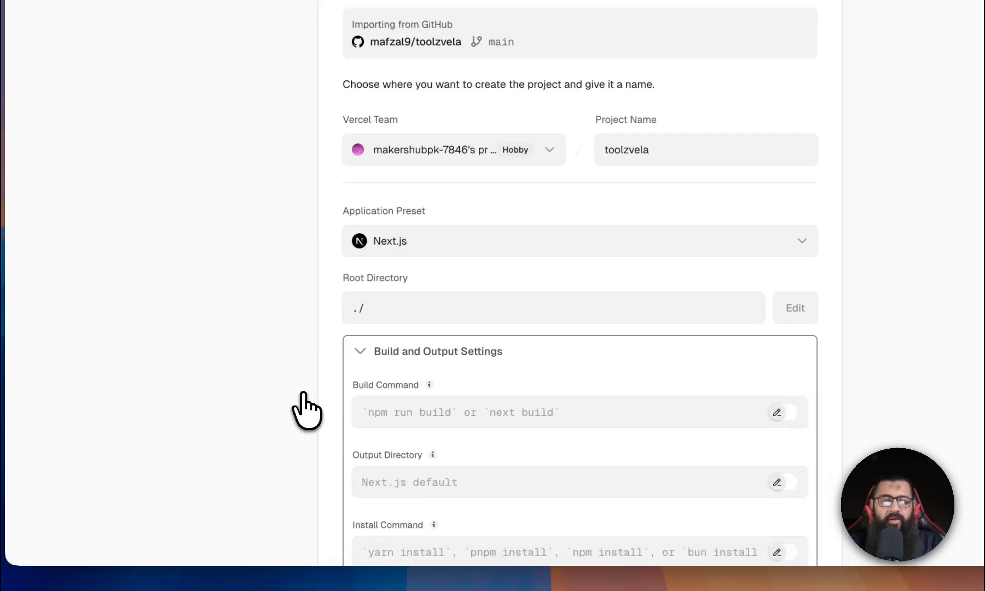
{"action": "scroll", "coordinate": [307, 411], "scroll_direction": "down", "scroll_amount": 3}
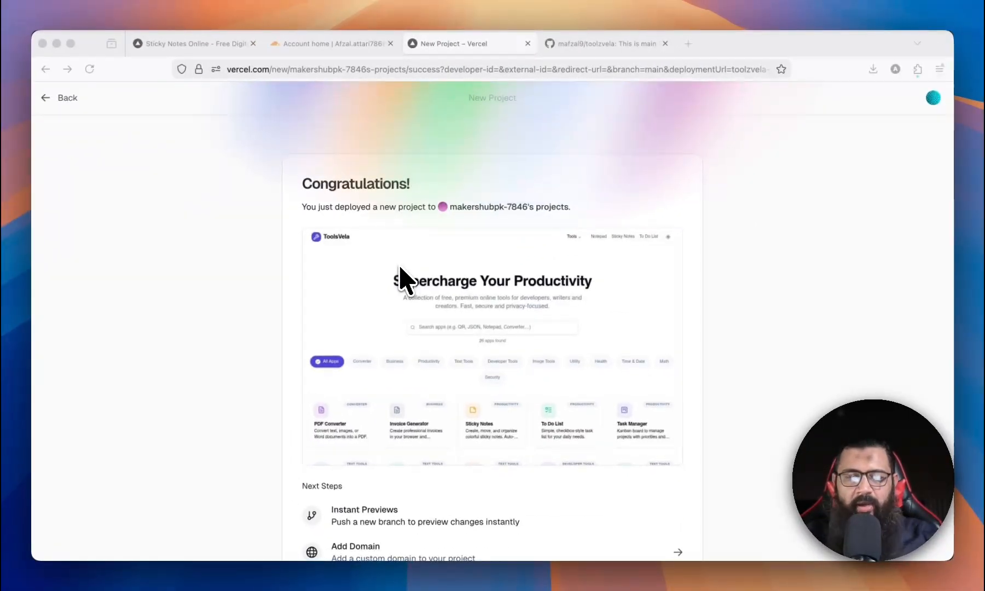
Step: Continue to the project dashboard, open the deployment's details, view the live site at toolzvela.vercel.app and close it
{"action": "scroll", "coordinate": [405, 280], "scroll_direction": "down", "scroll_amount": 5}
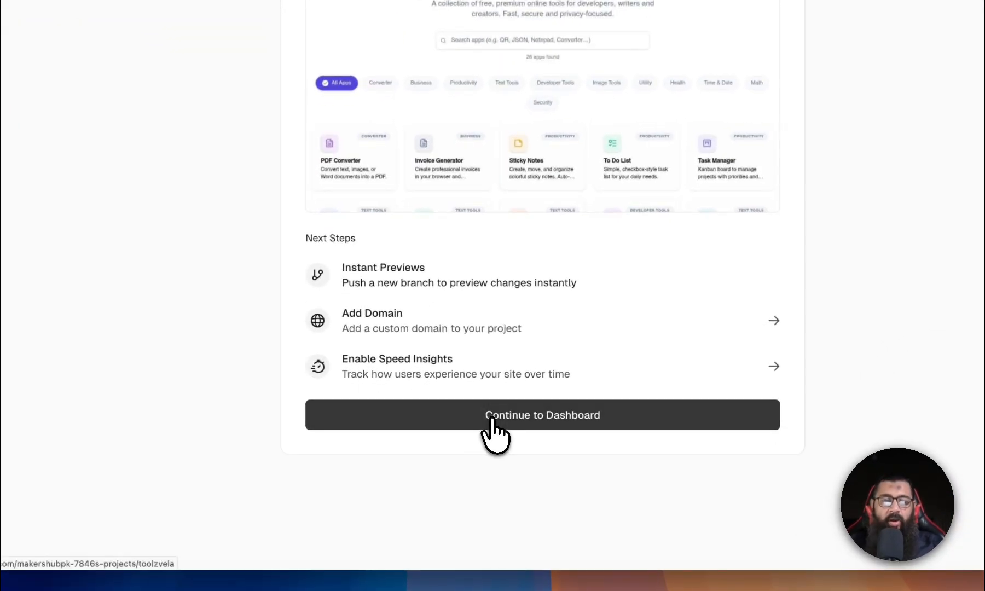
{"action": "left_click", "coordinate": [492, 419]}
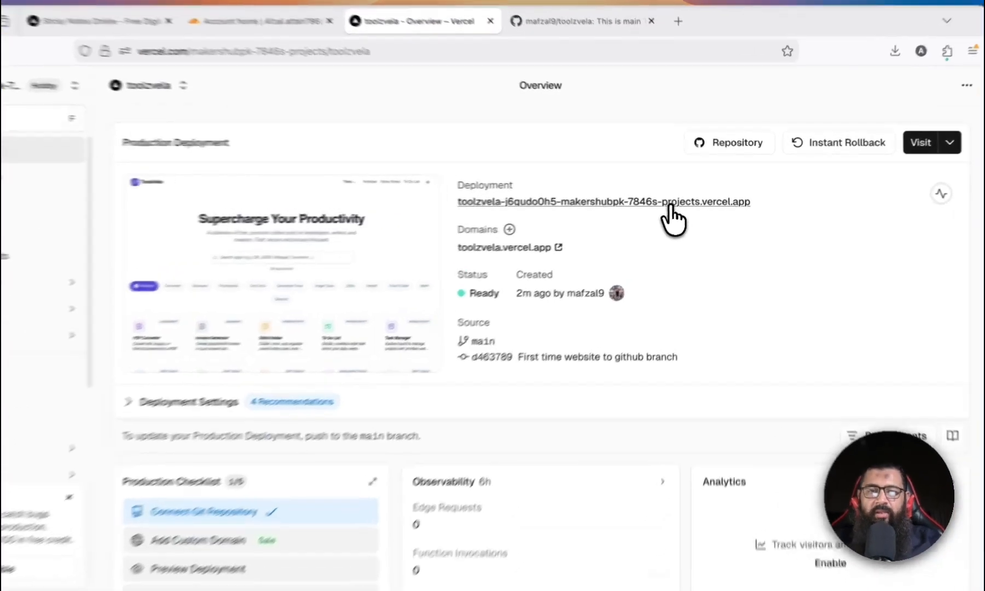
{"action": "left_click", "coordinate": [668, 207]}
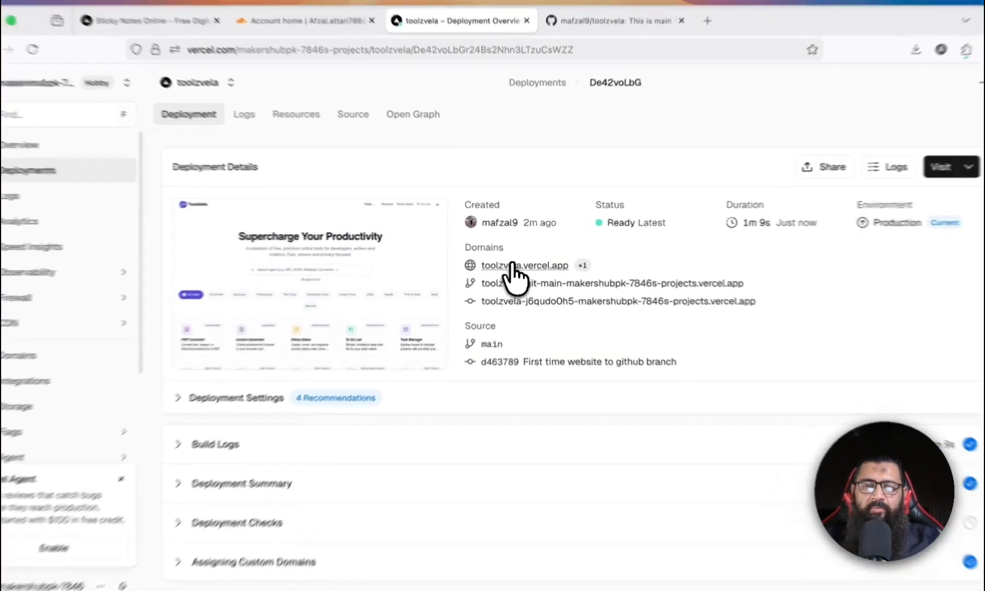
{"action": "left_click", "coordinate": [516, 262]}
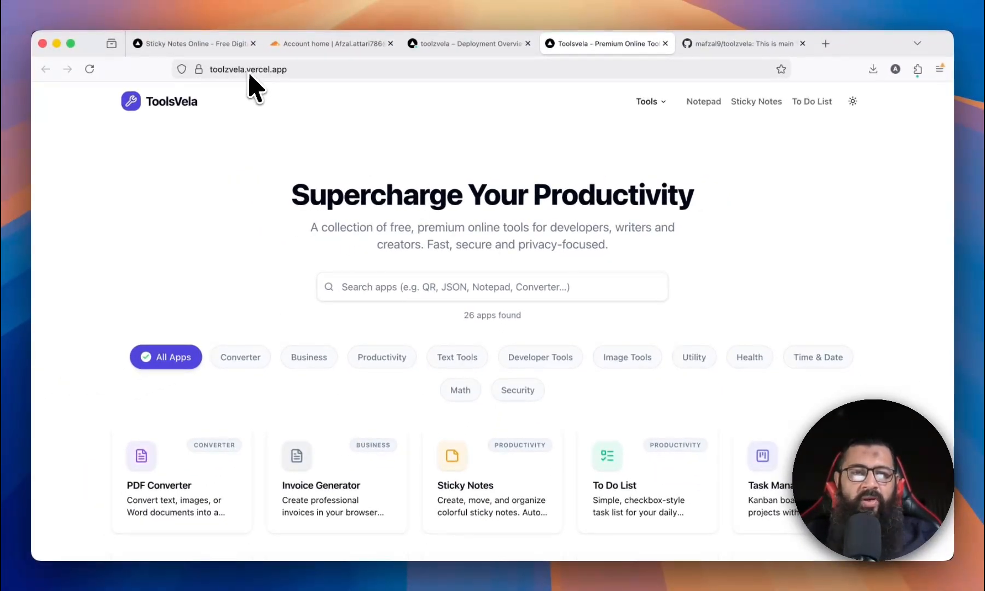
{"action": "left_click", "coordinate": [473, 294]}
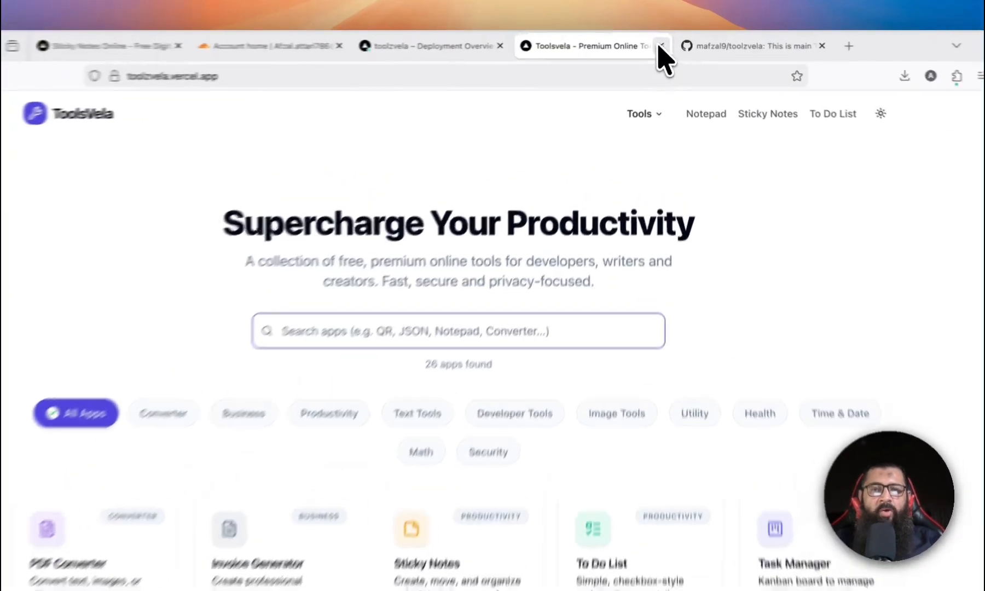
{"action": "left_click", "coordinate": [665, 43]}
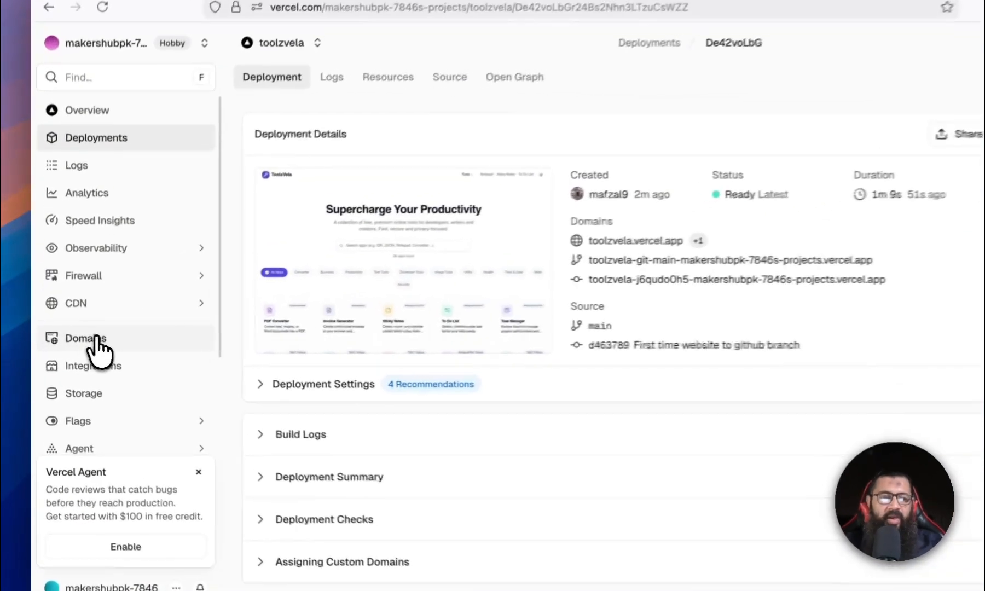
{"action": "left_click", "coordinate": [85, 342]}
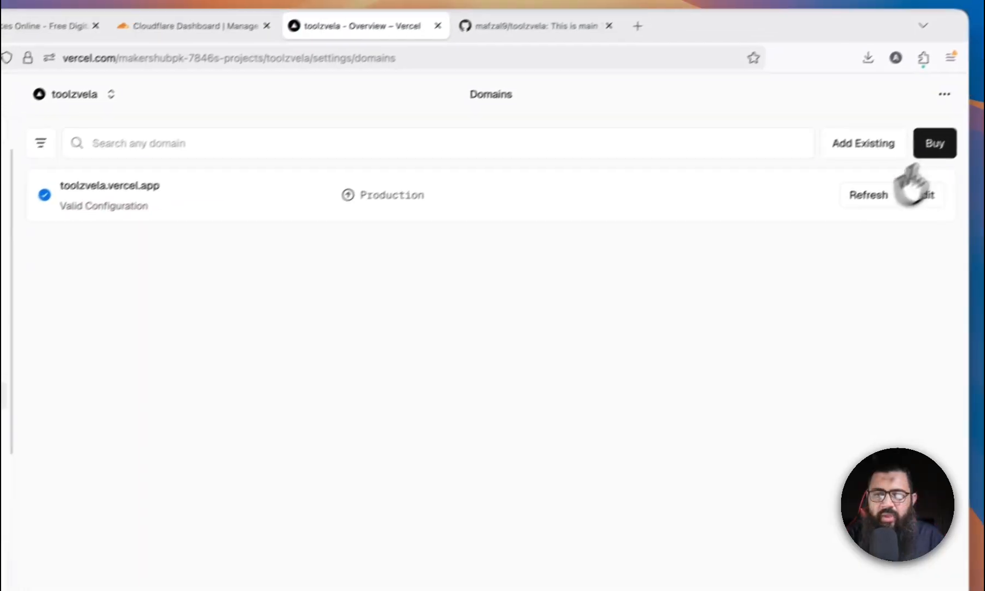
{"action": "left_click", "coordinate": [864, 143]}
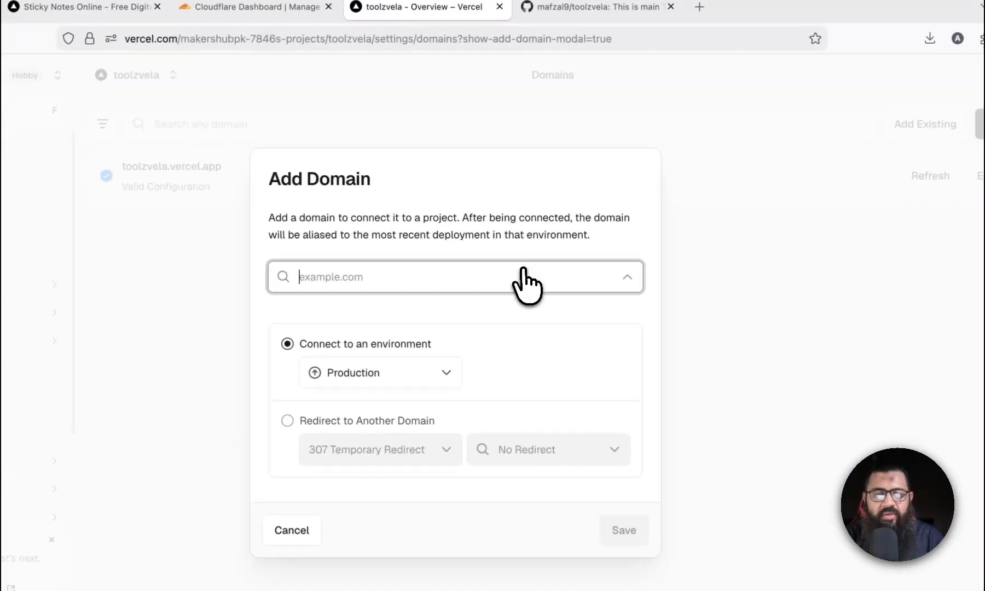
{"action": "type", "text": "https://toolsvela.com"}
{"action": "key", "text": "super+Left"}
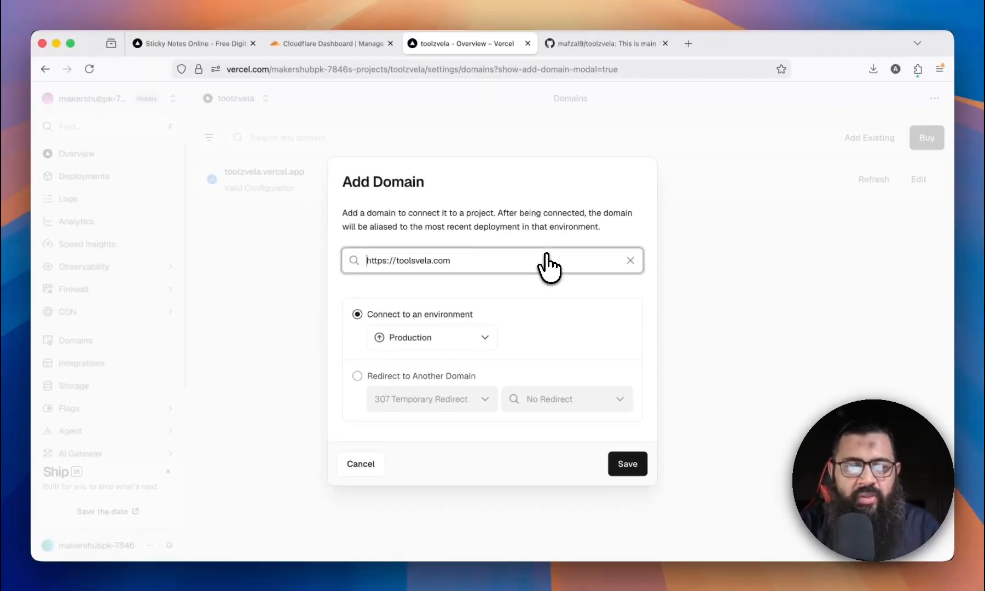
{"action": "key", "text": "shift+Right"}
{"action": "key", "text": "shift+Right"}
{"action": "key", "text": "shift+Right"}
{"action": "key", "text": "BackSpace"}
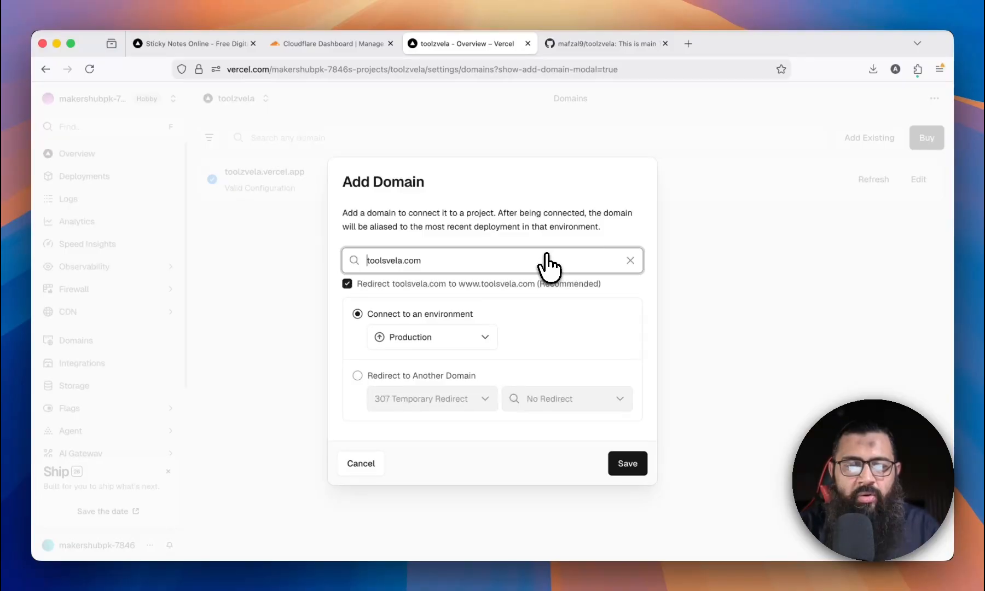
{"action": "left_click", "coordinate": [474, 342]}
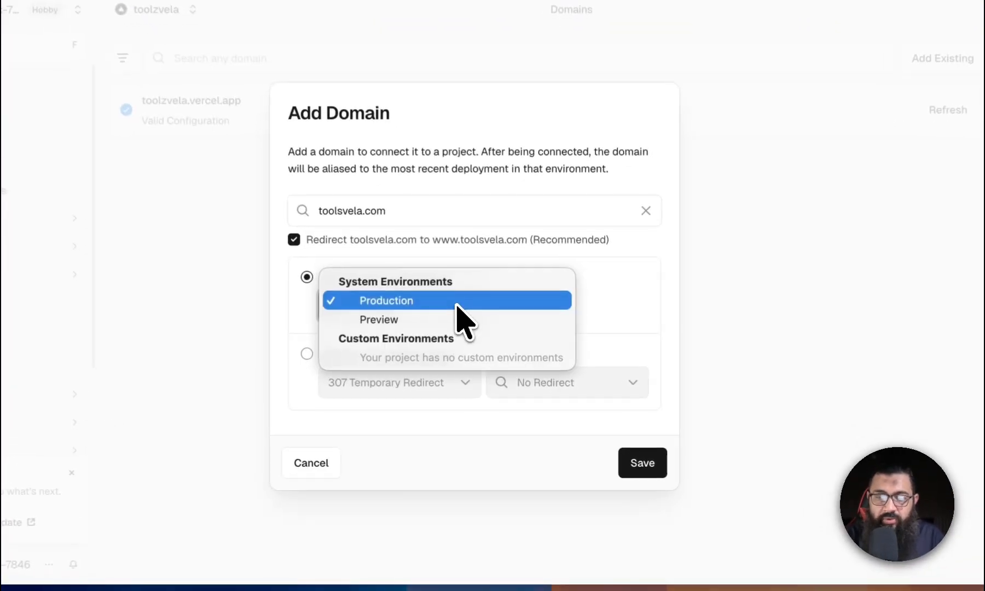
{"action": "left_click", "coordinate": [457, 304]}
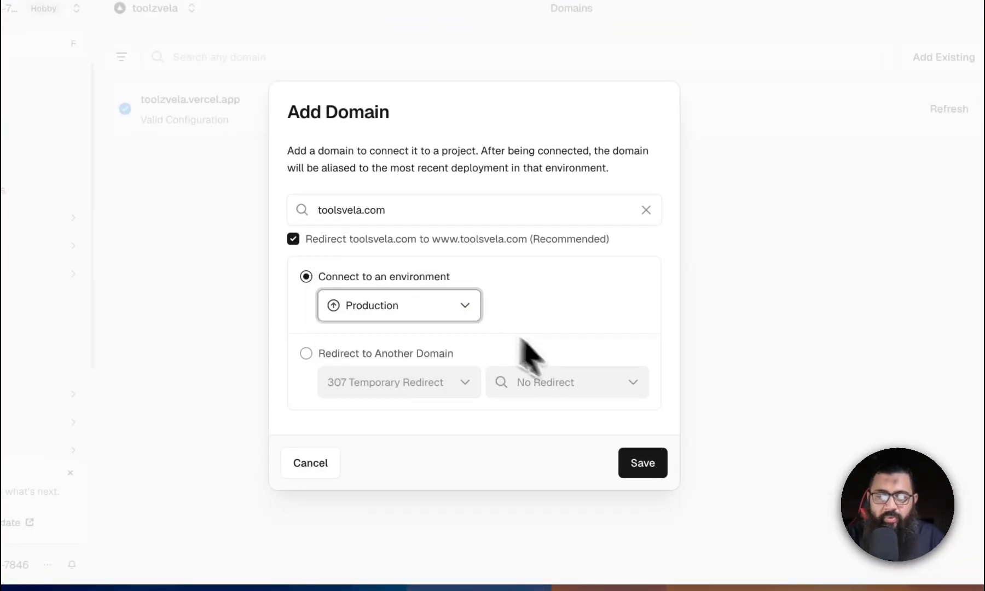
{"action": "left_click", "coordinate": [644, 464]}
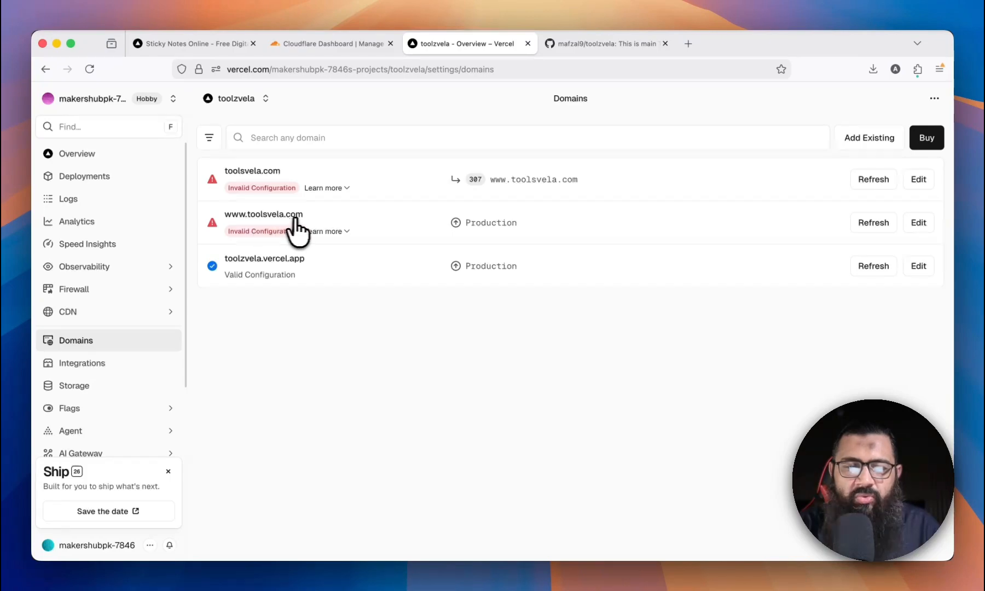
Step: Check the DNS record and nameserver options for toolsvela.com and copy the A record value 216.198.79.1
{"action": "left_click", "coordinate": [342, 188]}
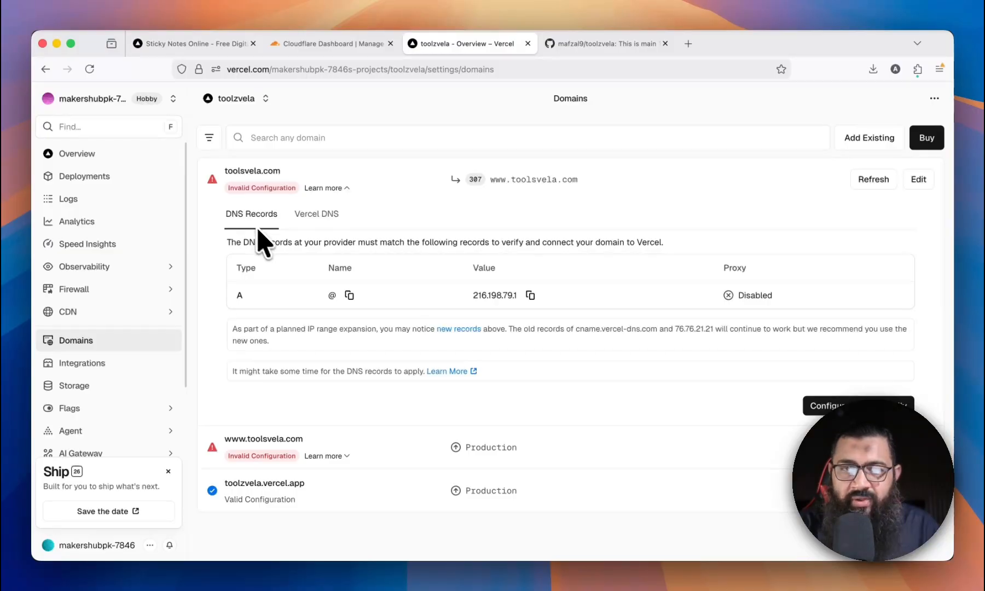
{"action": "left_click", "coordinate": [317, 214]}
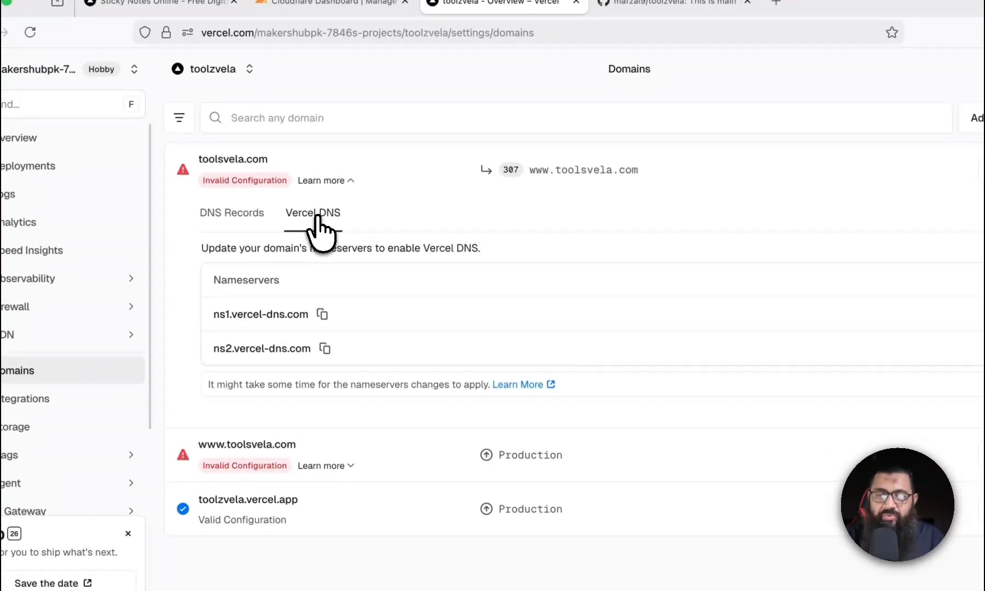
{"action": "left_click", "coordinate": [240, 214]}
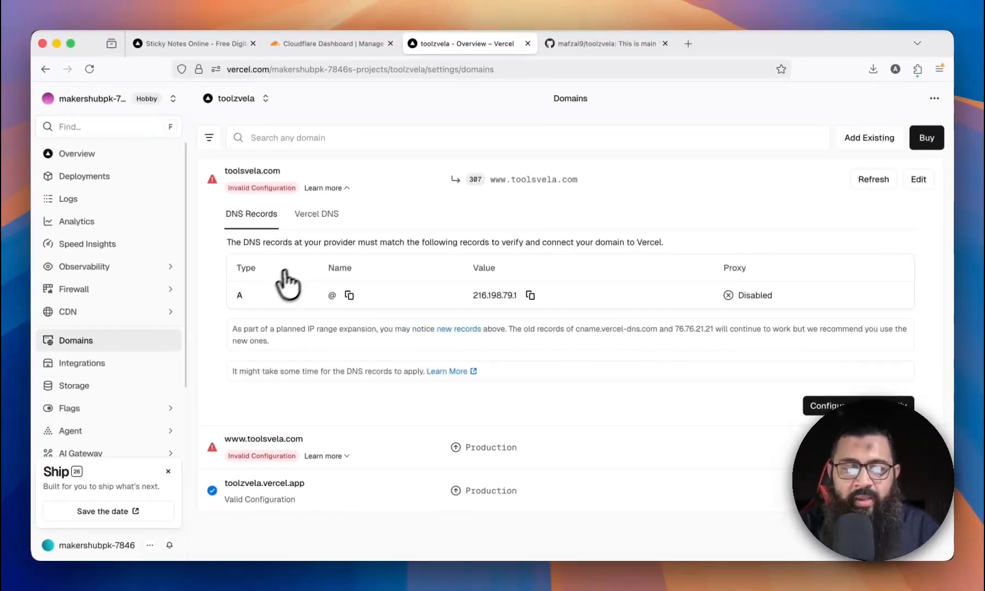
{"action": "left_click", "coordinate": [530, 295]}
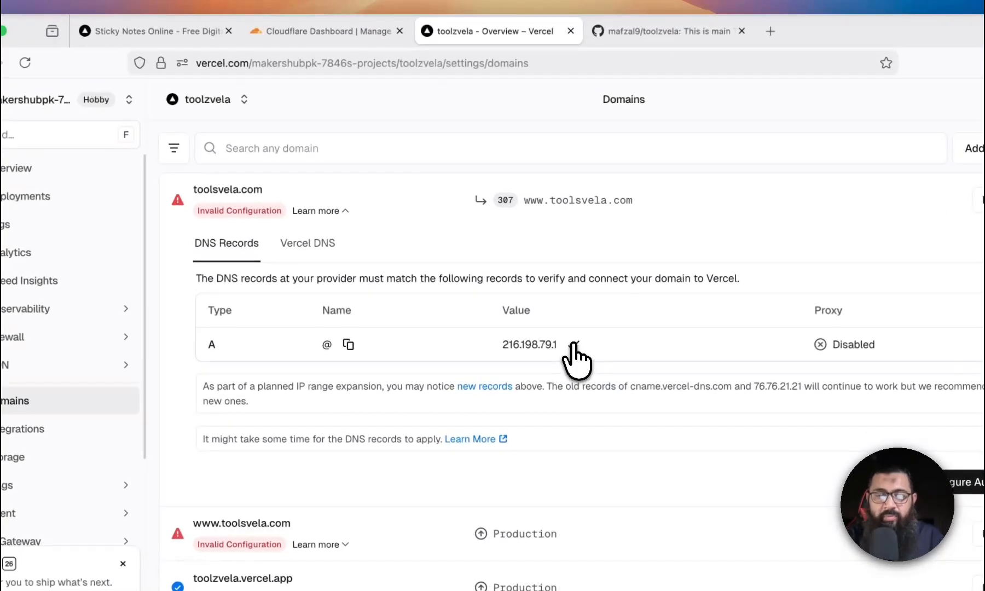
Step: Switch to Cloudflare, look through the DNS records of toolsvela.com and search them for @
{"action": "left_click", "coordinate": [351, 48]}
{"action": "scroll", "coordinate": [473, 383], "scroll_direction": "down", "scroll_amount": 6}
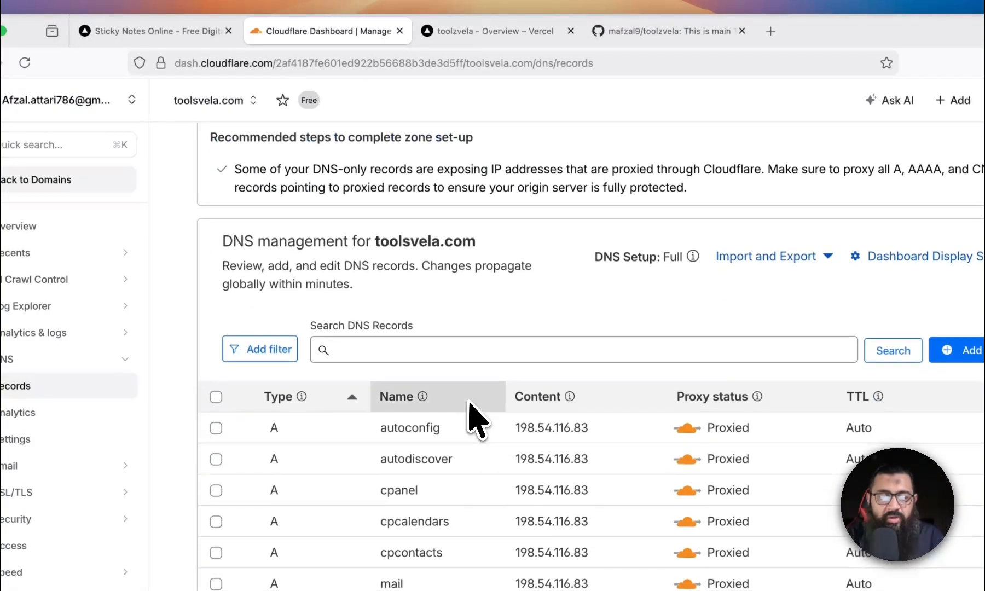
{"action": "scroll", "coordinate": [473, 418], "scroll_direction": "down", "scroll_amount": 4}
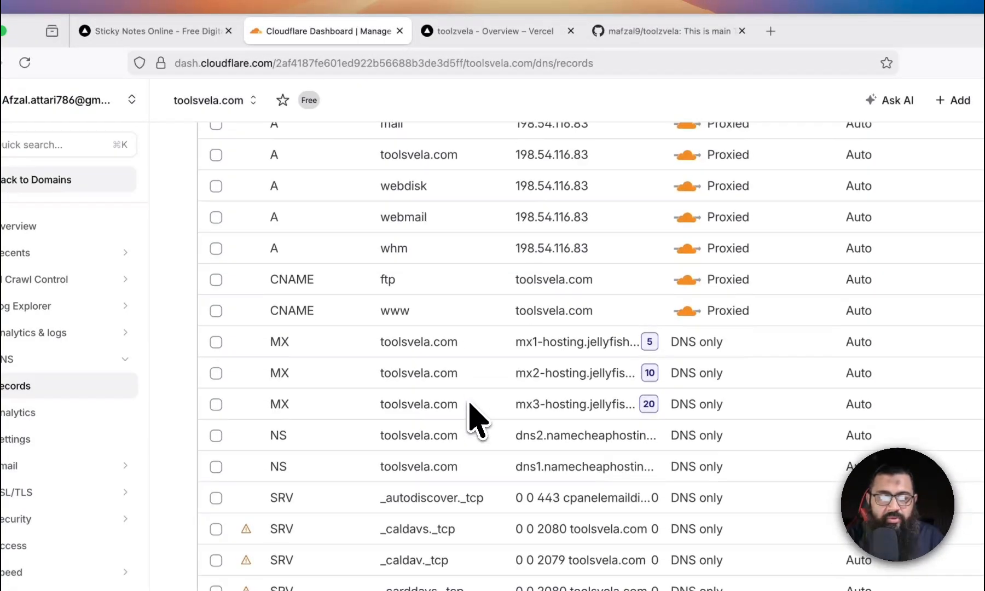
{"action": "scroll", "coordinate": [473, 411], "scroll_direction": "up", "scroll_amount": 10}
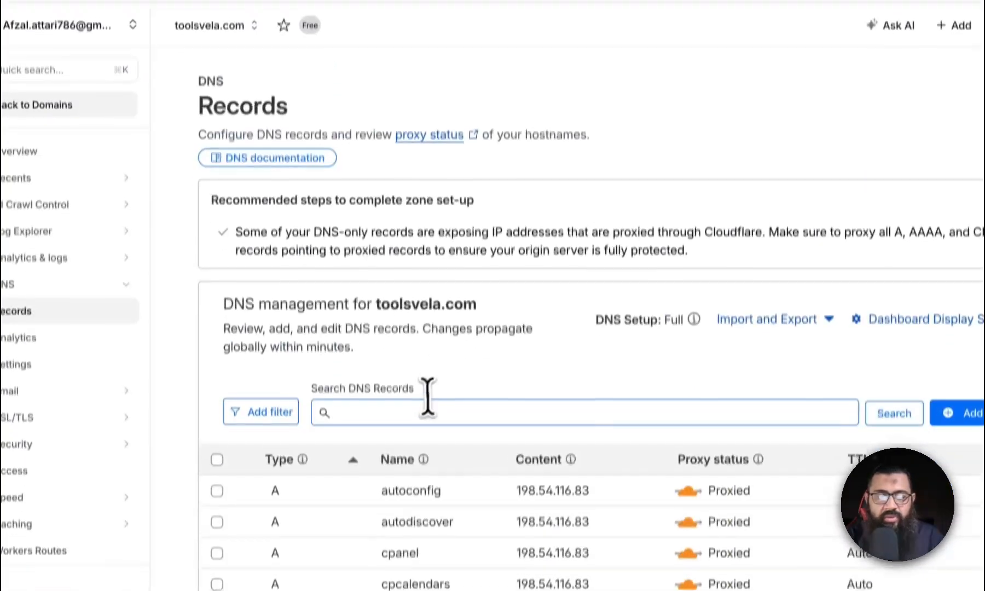
{"action": "left_click", "coordinate": [423, 412]}
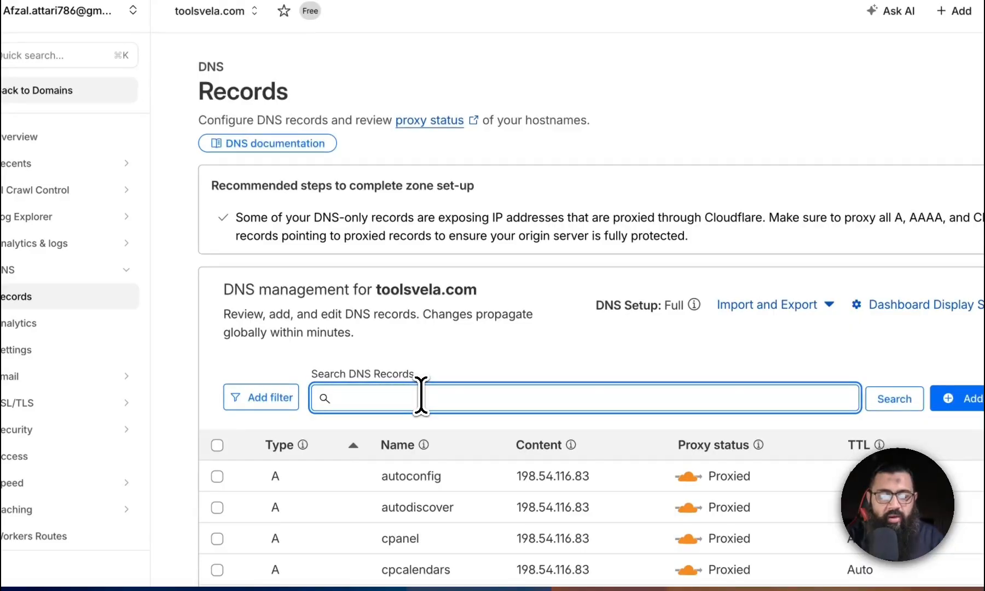
{"action": "type", "text": "@"}
{"action": "key", "text": "Return"}
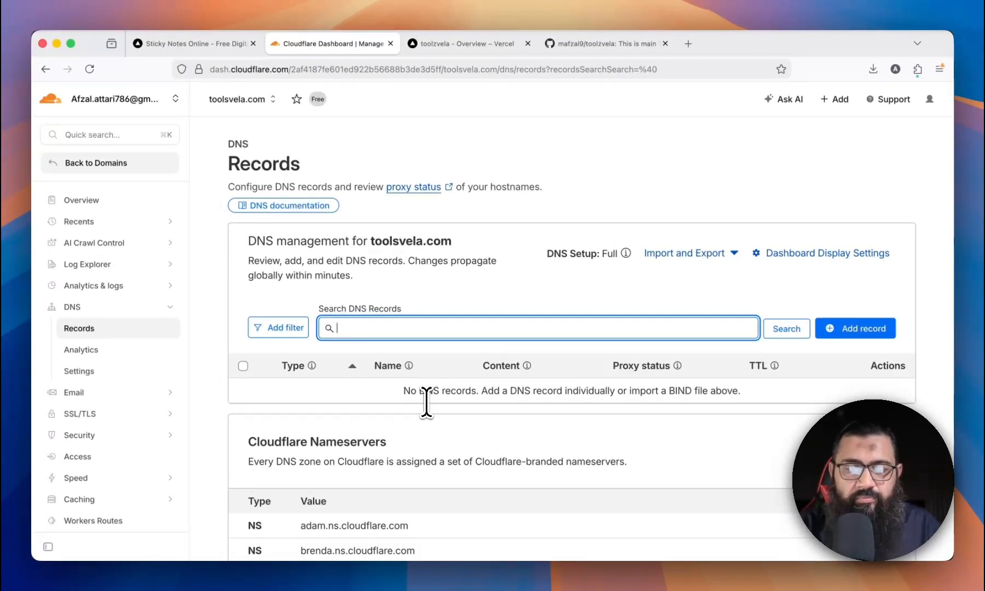
Step: Add and save a proxied A record with the name @ and the IPv4 address 216.198.79.1
{"action": "left_click", "coordinate": [853, 327]}
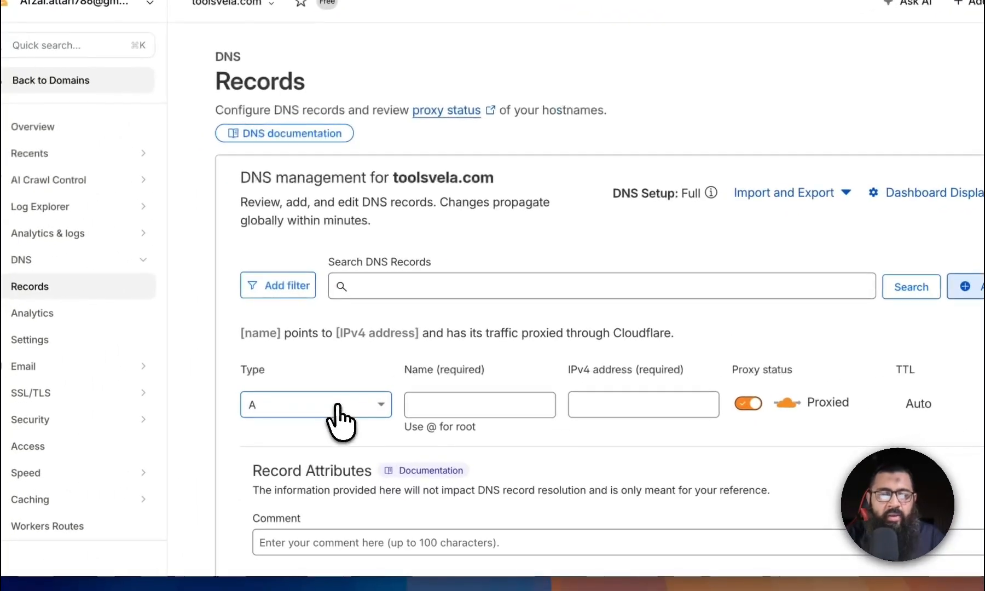
{"action": "left_click", "coordinate": [456, 405]}
{"action": "type", "text": "@"}
{"action": "key", "text": "Tab"}
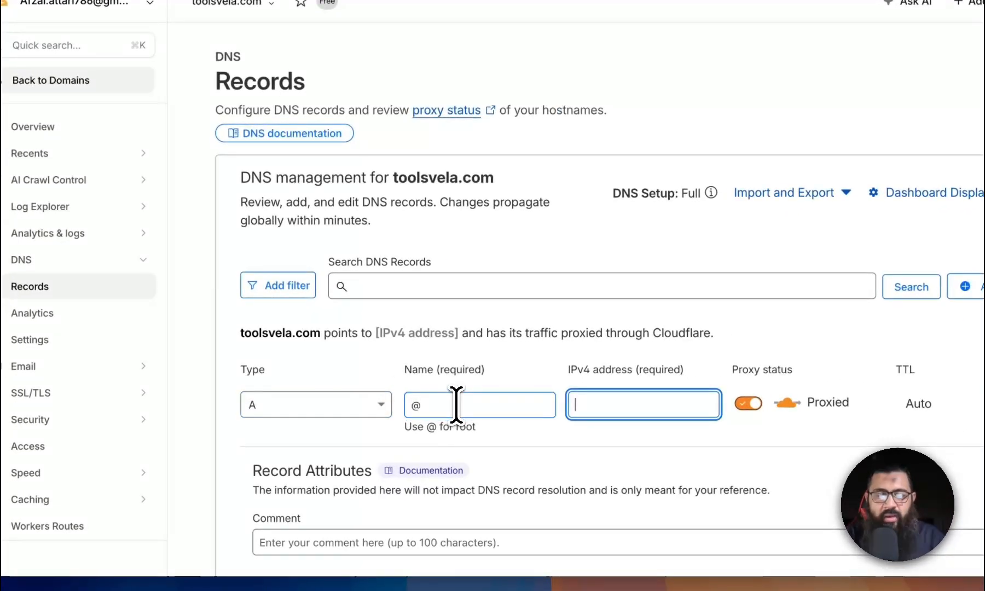
{"action": "key", "text": "super+v"}
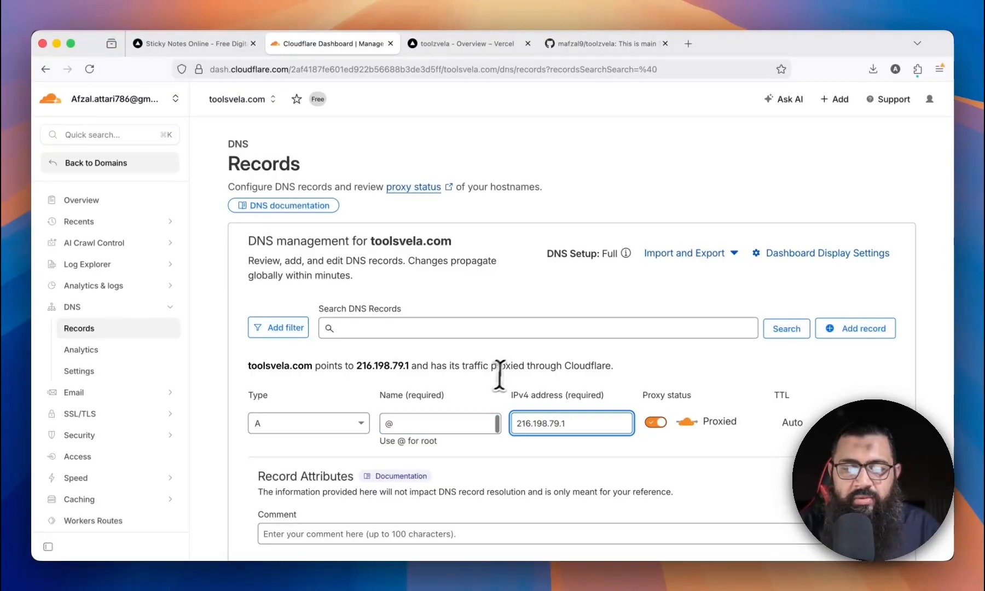
{"action": "scroll", "coordinate": [500, 376], "scroll_direction": "down", "scroll_amount": 5}
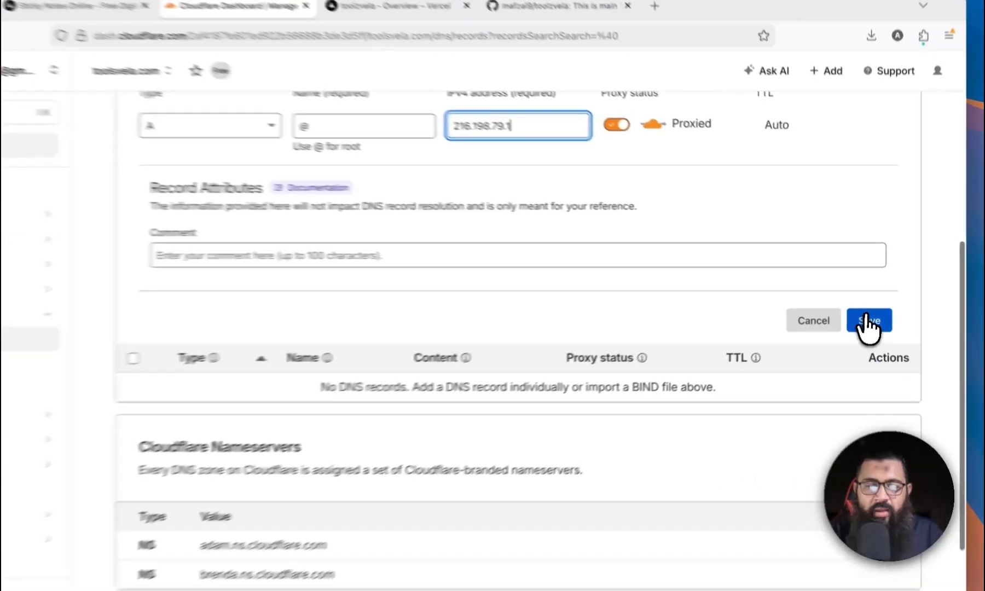
{"action": "left_click", "coordinate": [869, 322]}
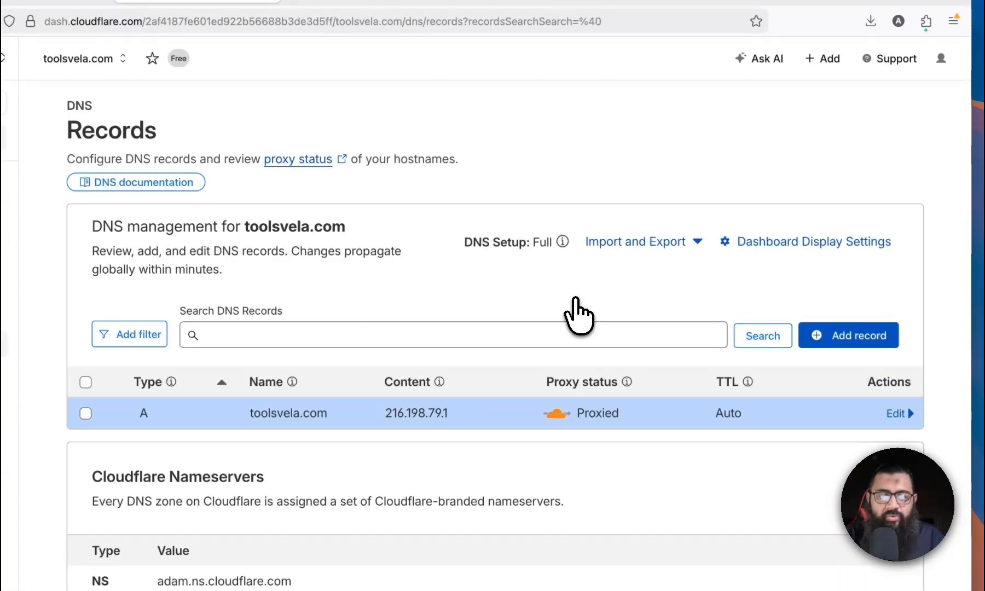
Step: List all DNS records again and delete the toolsvela.com A record that points to 198.54.116.83
{"action": "scroll", "coordinate": [576, 315], "scroll_direction": "down", "scroll_amount": 3}
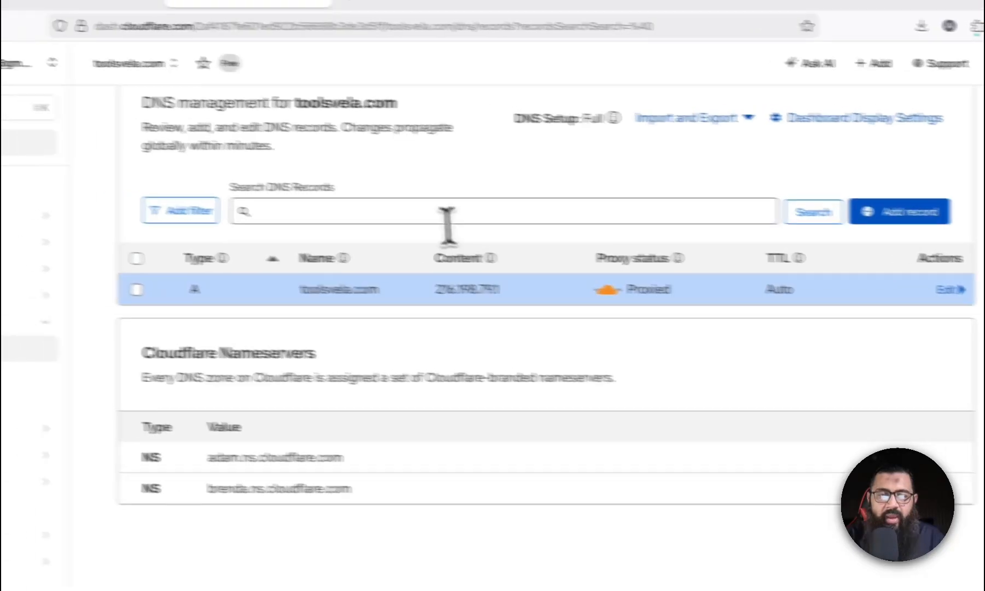
{"action": "left_click", "coordinate": [373, 198]}
{"action": "key", "text": "Return"}
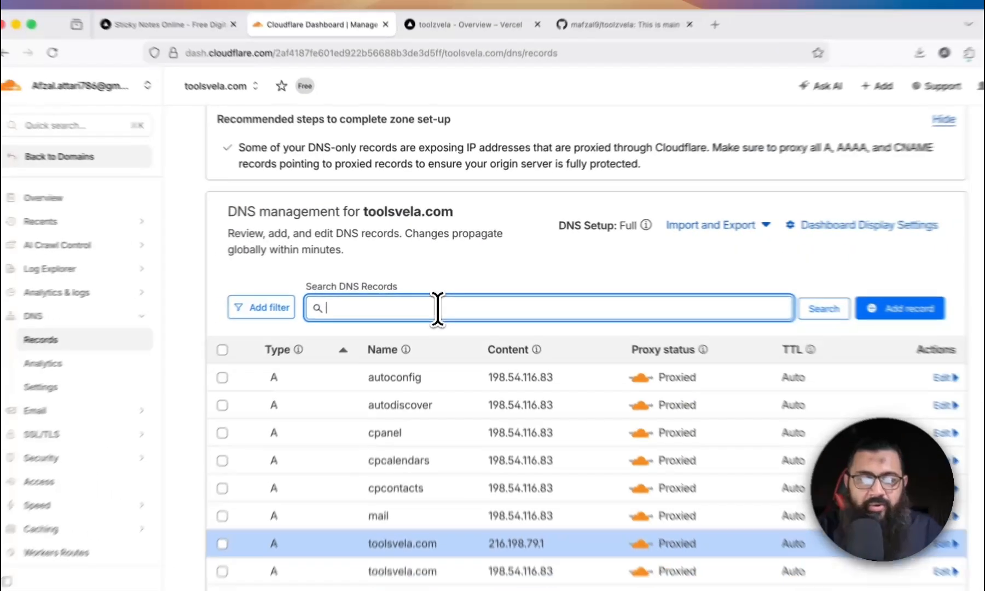
{"action": "scroll", "coordinate": [436, 307], "scroll_direction": "down", "scroll_amount": 5}
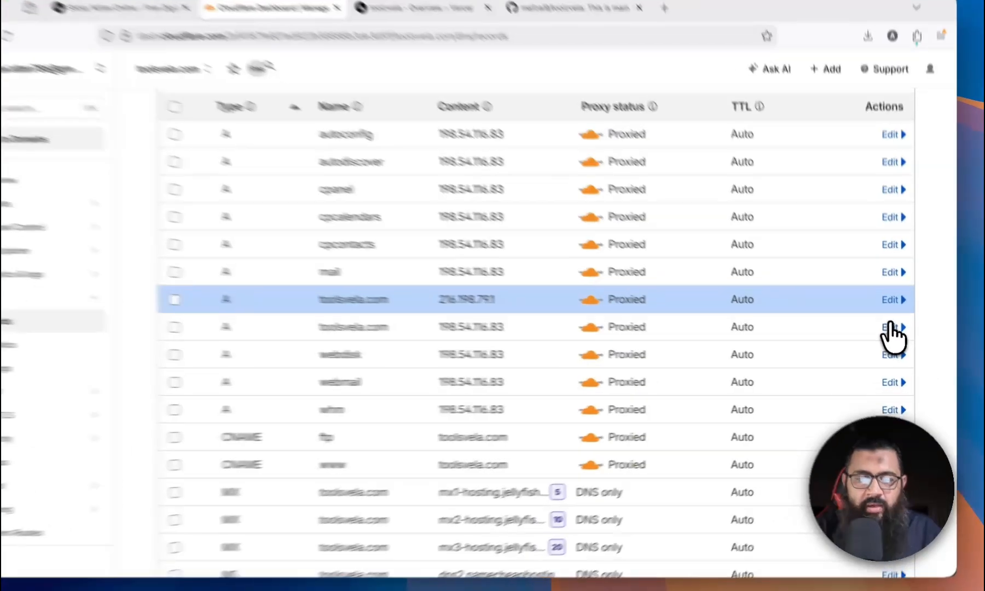
{"action": "left_click", "coordinate": [892, 334]}
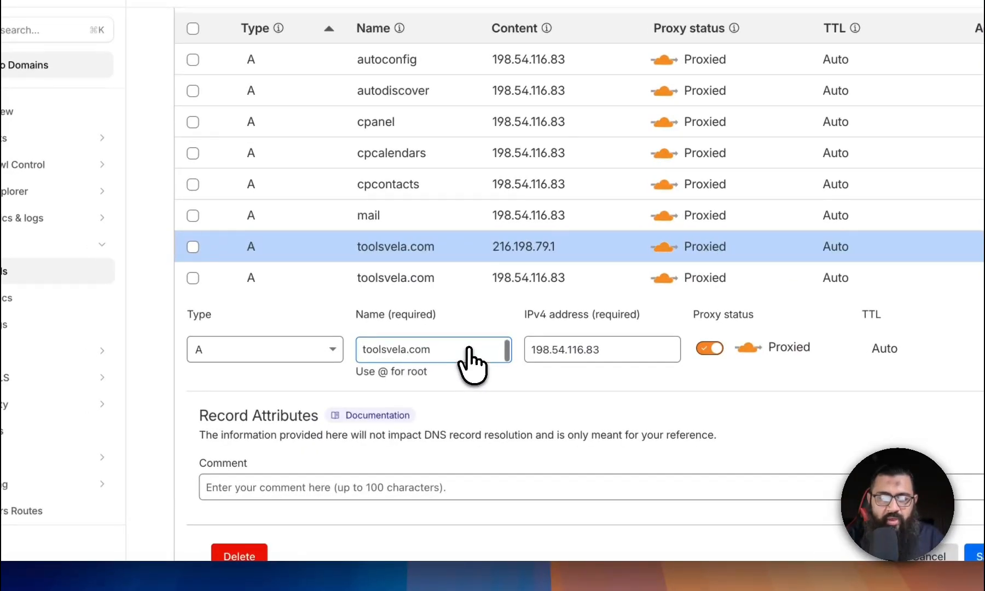
{"action": "left_click", "coordinate": [240, 558]}
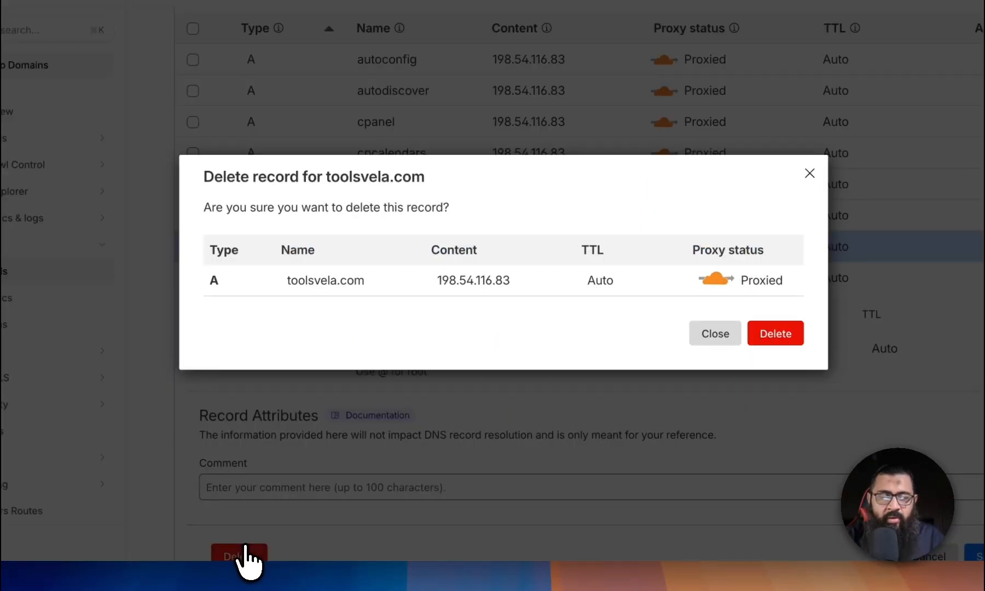
{"action": "left_click", "coordinate": [774, 334]}
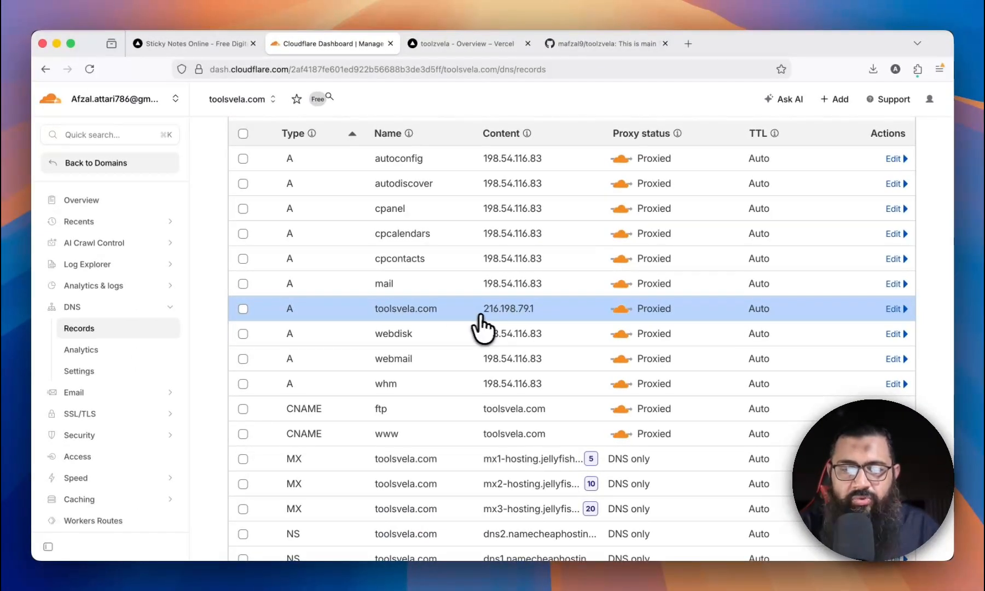
{"action": "scroll", "coordinate": [481, 328], "scroll_direction": "down", "scroll_amount": 2}
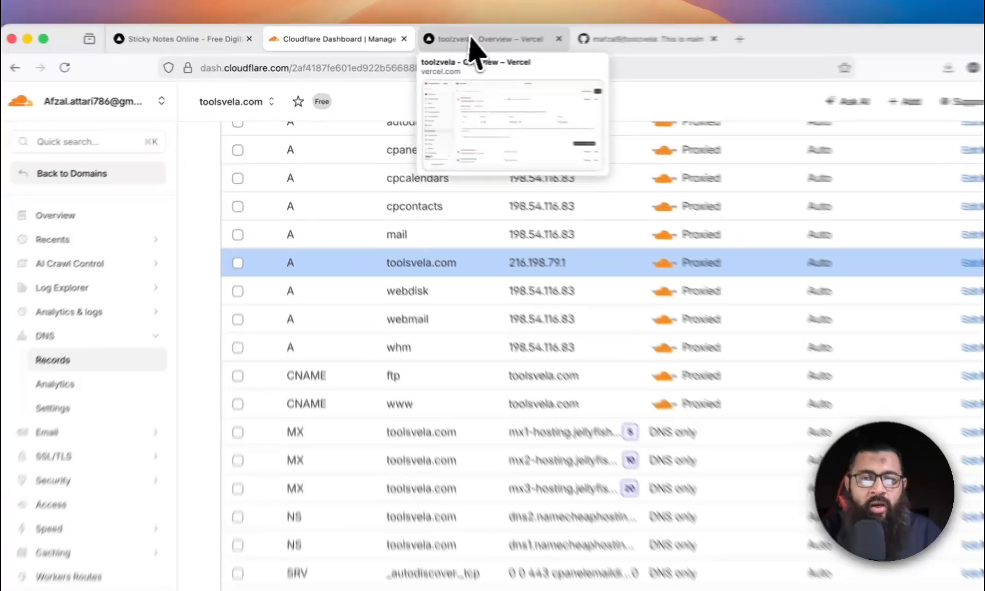
{"action": "left_click", "coordinate": [474, 46]}
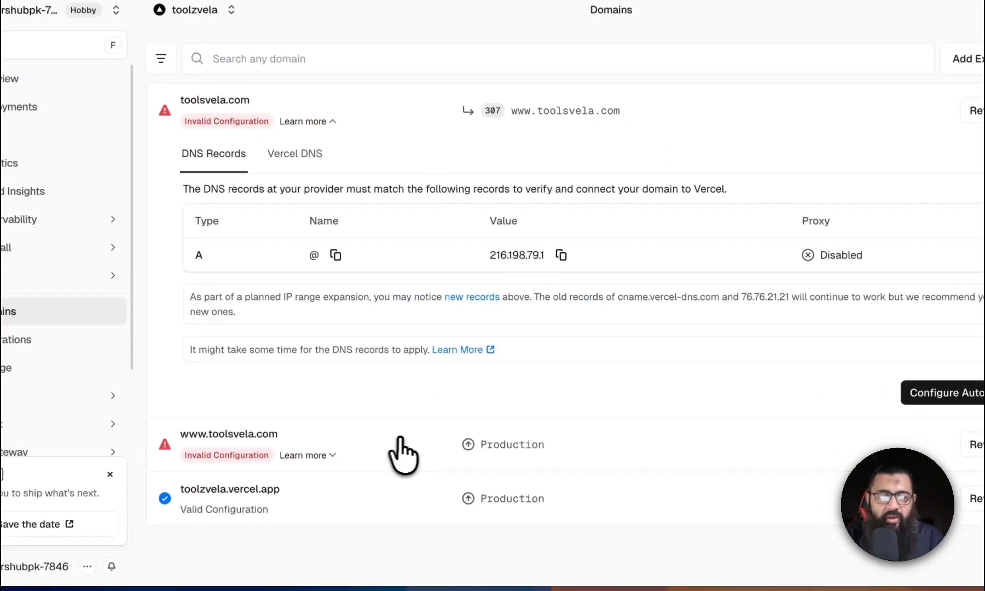
{"action": "left_click", "coordinate": [323, 455]}
{"action": "scroll", "coordinate": [372, 460], "scroll_direction": "down", "scroll_amount": 4}
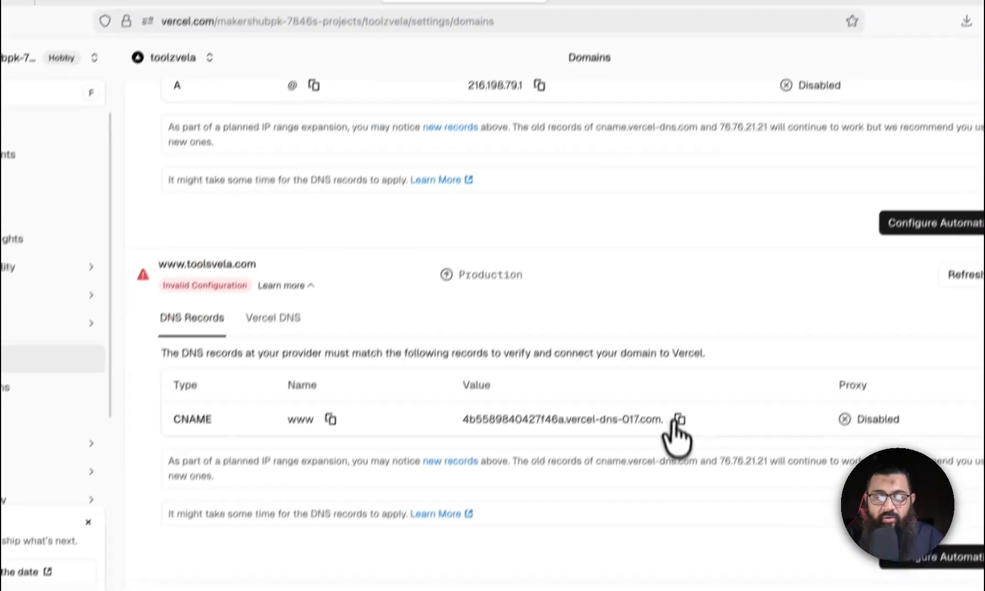
{"action": "left_click", "coordinate": [679, 421]}
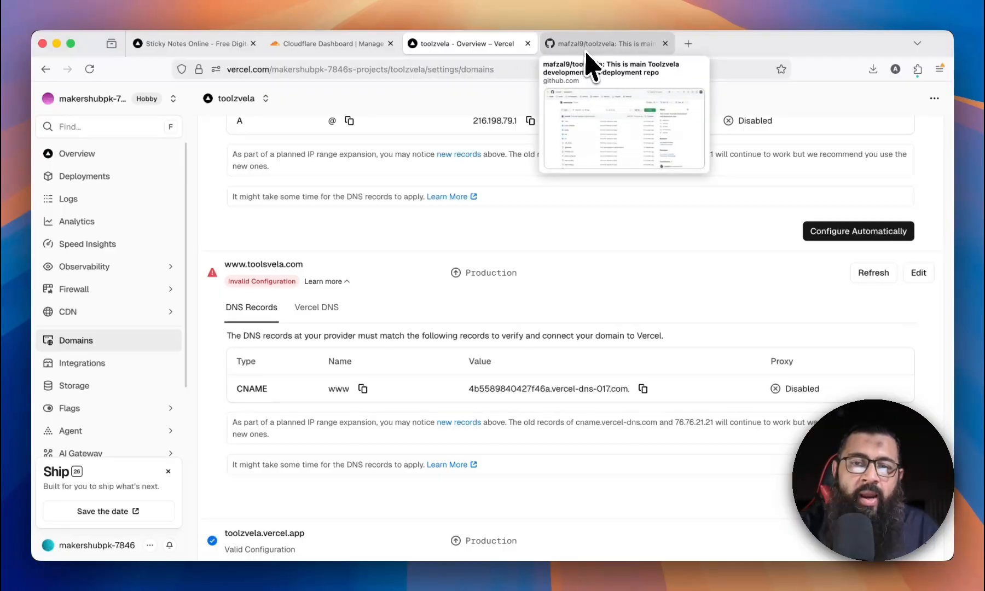
{"action": "left_click", "coordinate": [327, 44]}
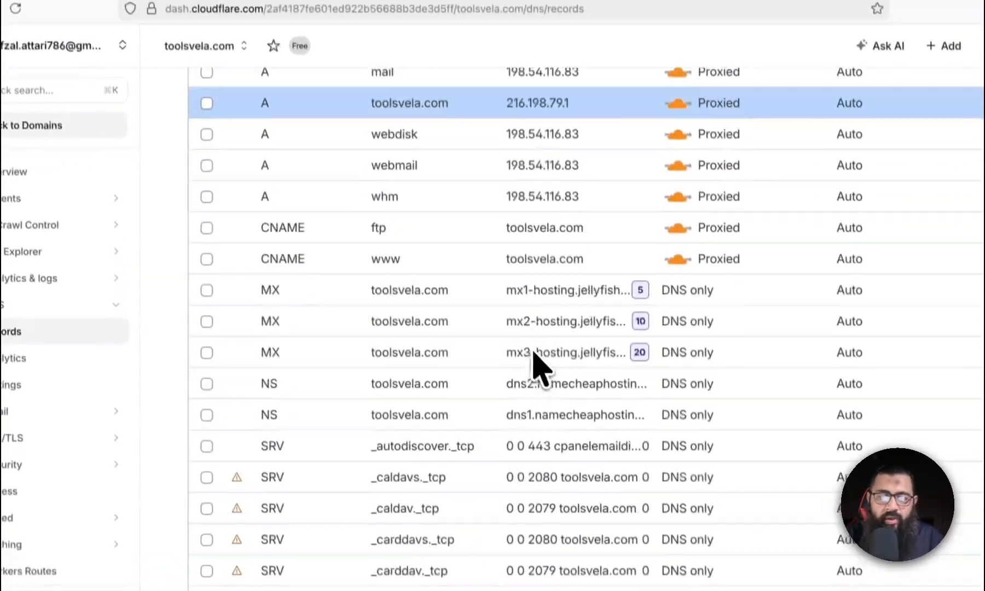
{"action": "scroll", "coordinate": [540, 368], "scroll_direction": "down", "scroll_amount": 3}
{"action": "scroll", "coordinate": [468, 369], "scroll_direction": "up", "scroll_amount": 4}
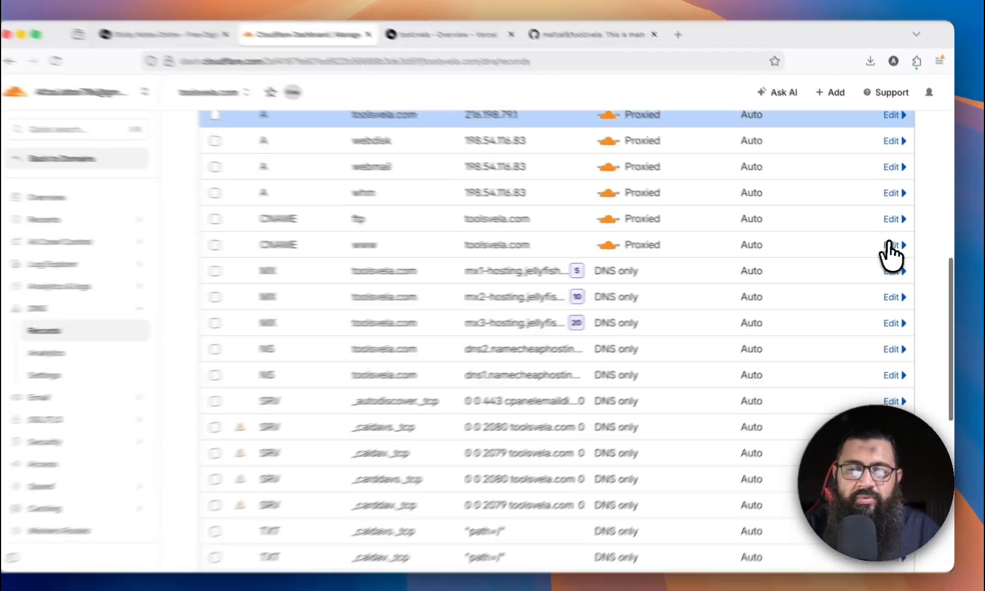
{"action": "left_click", "coordinate": [893, 246]}
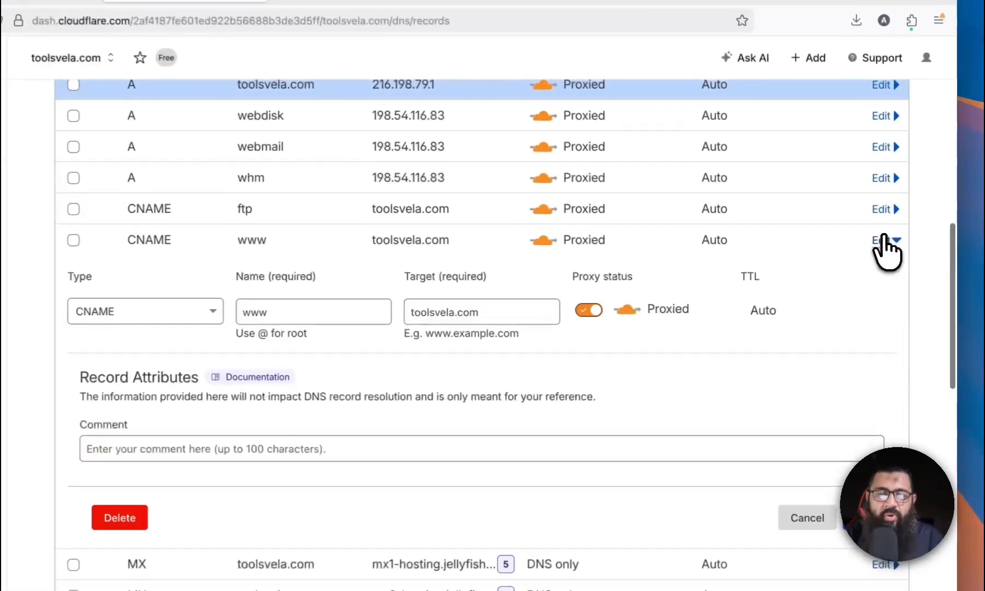
{"action": "triple_click", "coordinate": [493, 314]}
{"action": "key", "text": "super+v"}
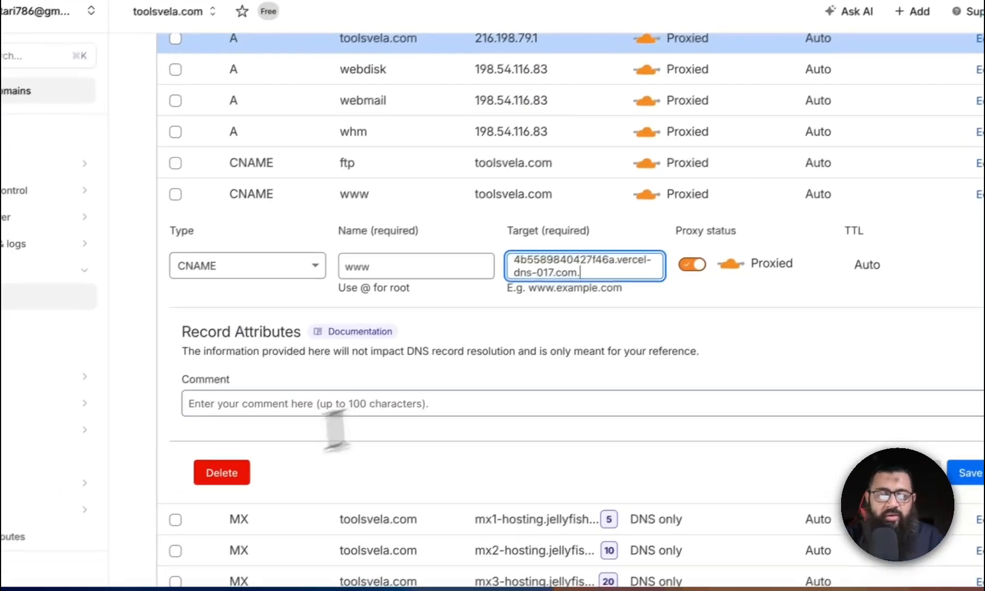
{"action": "scroll", "coordinate": [476, 444], "scroll_direction": "down", "scroll_amount": 4}
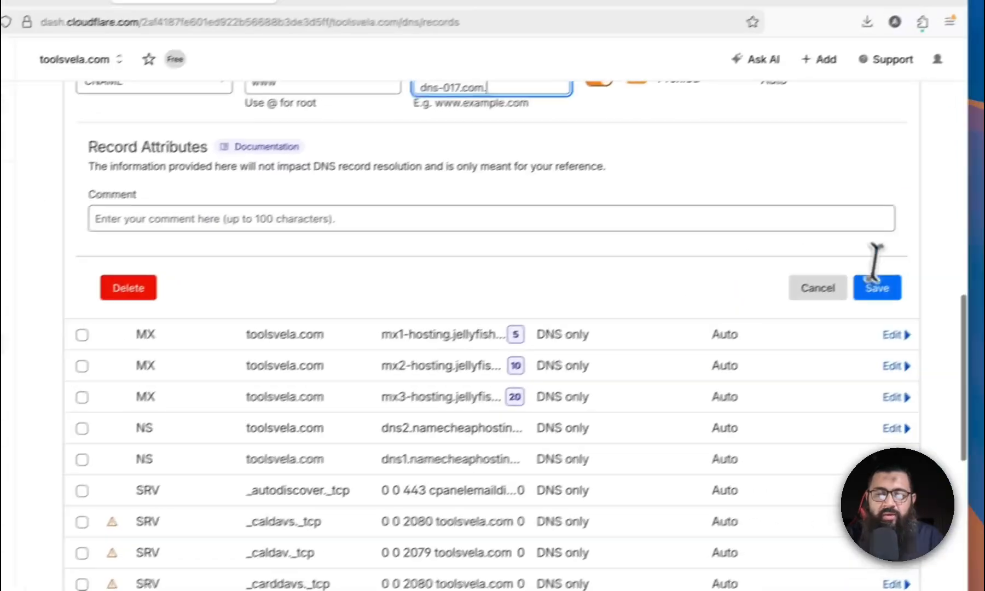
{"action": "left_click", "coordinate": [871, 299]}
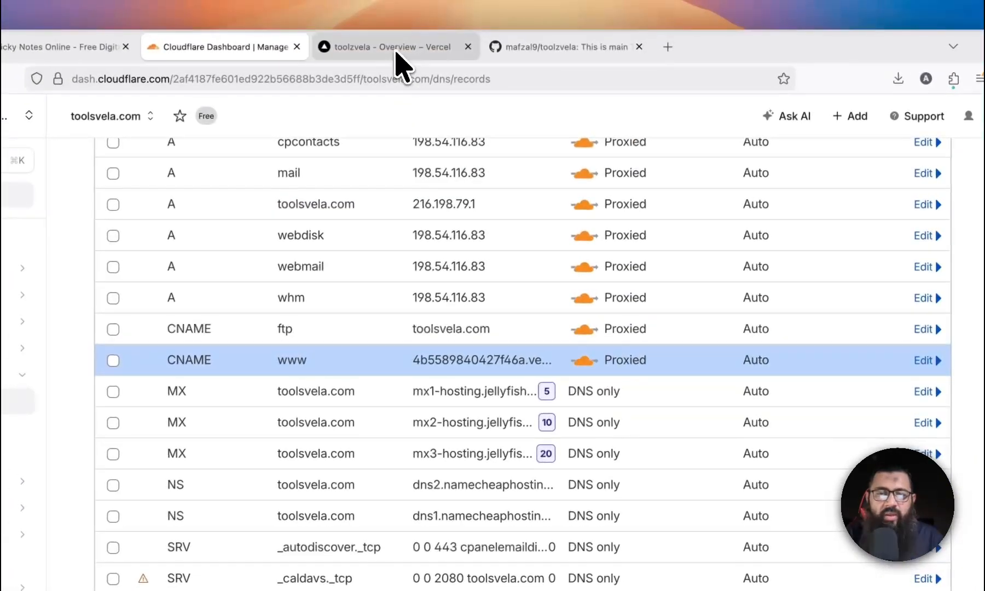
{"action": "left_click", "coordinate": [391, 26]}
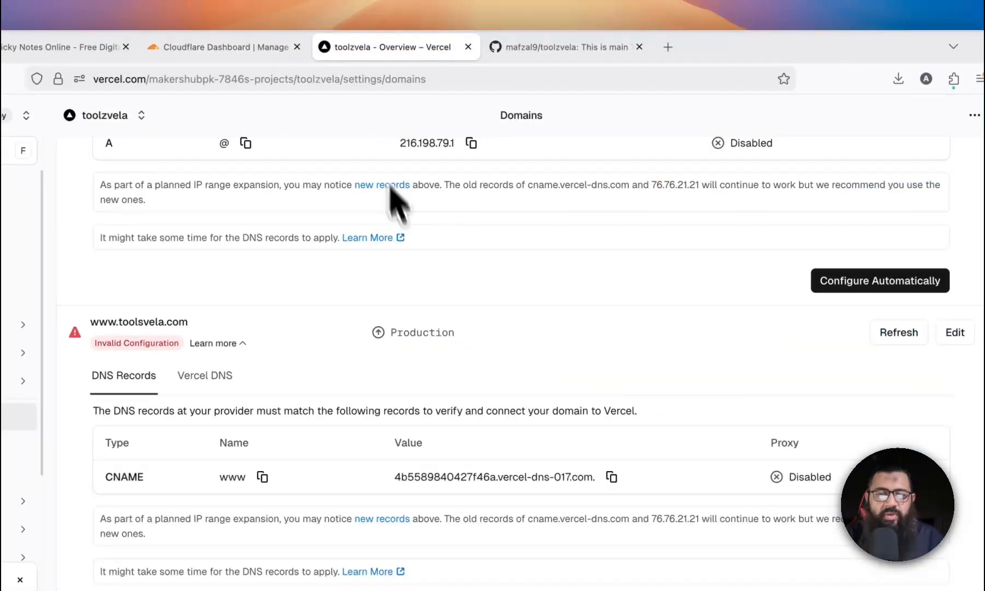
{"action": "scroll", "coordinate": [425, 253], "scroll_direction": "up", "scroll_amount": 5}
{"action": "left_click", "coordinate": [898, 217]}
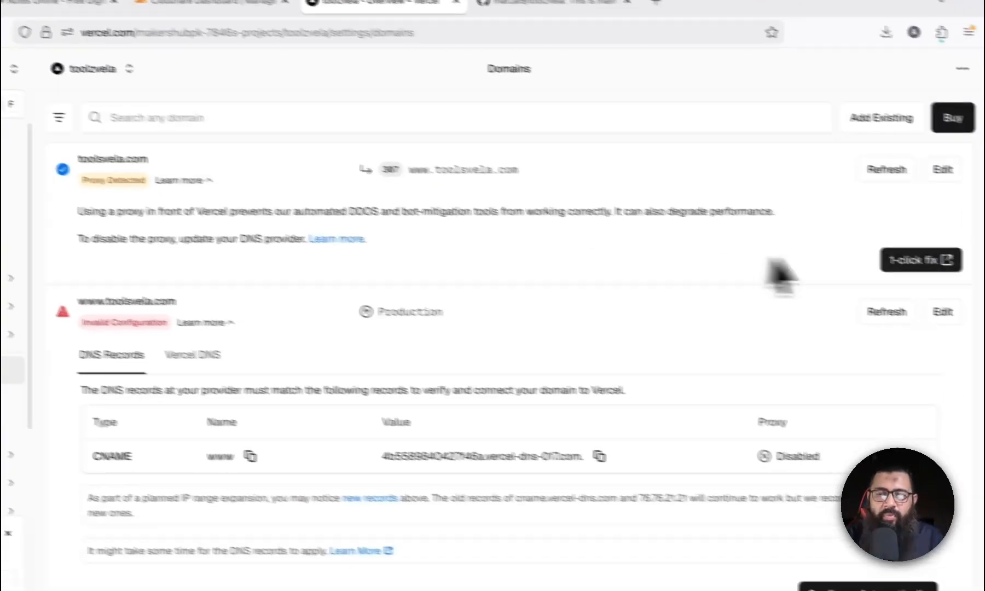
{"action": "left_click", "coordinate": [852, 305]}
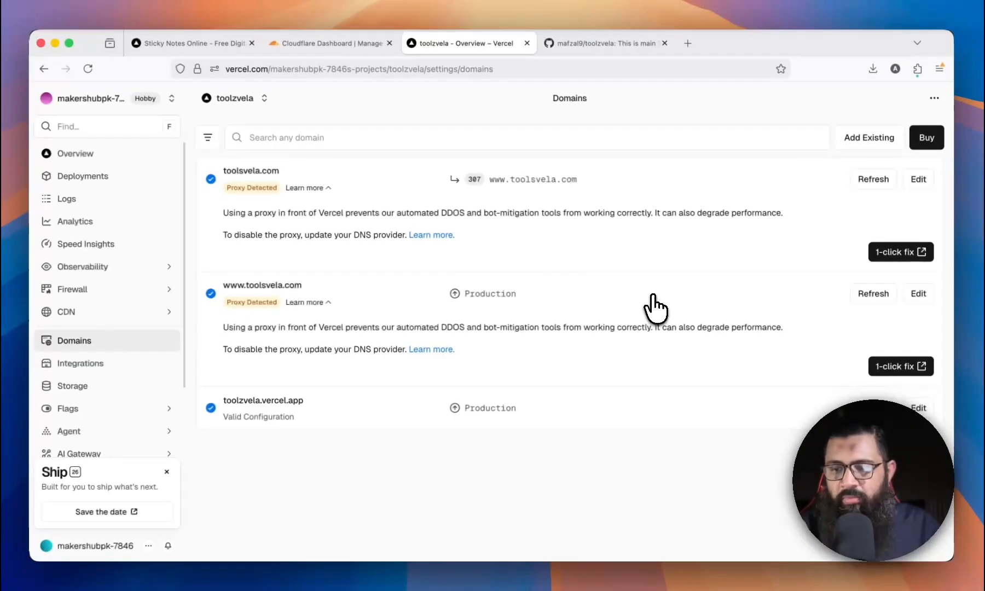
Step: Open toolsvela.com in a new browser tab and look through the live homepage
{"action": "key", "text": "super+t"}
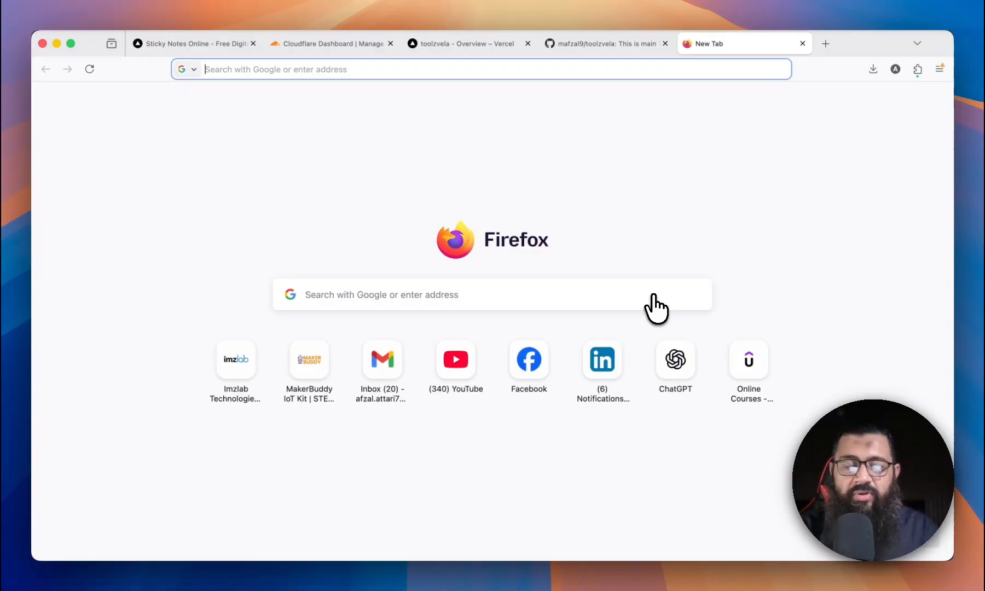
{"action": "type", "text": "toolsvela.com"}
{"action": "key", "text": "Return"}
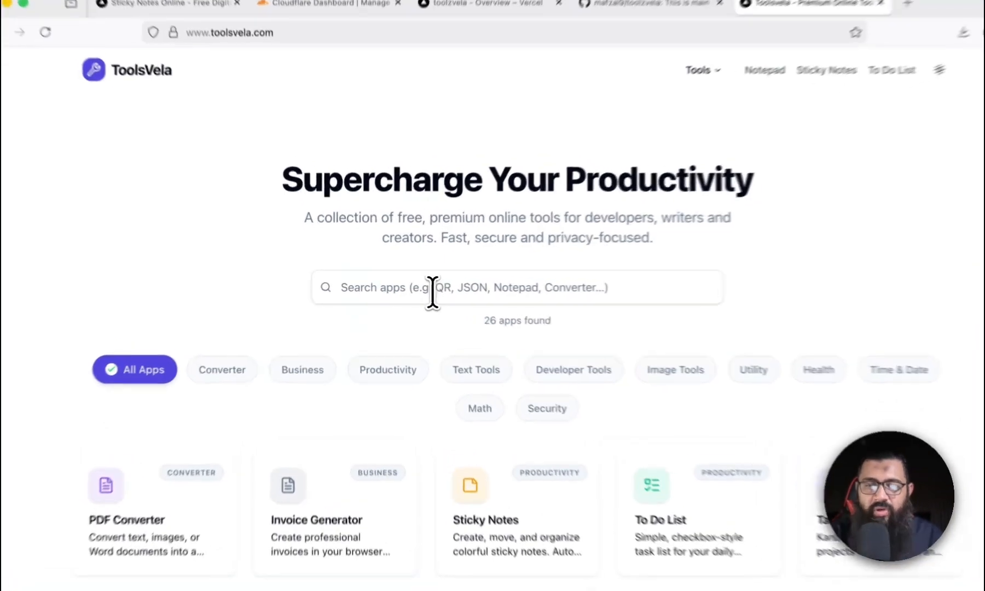
{"action": "left_click", "coordinate": [417, 289]}
{"action": "scroll", "coordinate": [418, 290], "scroll_direction": "down", "scroll_amount": 5}
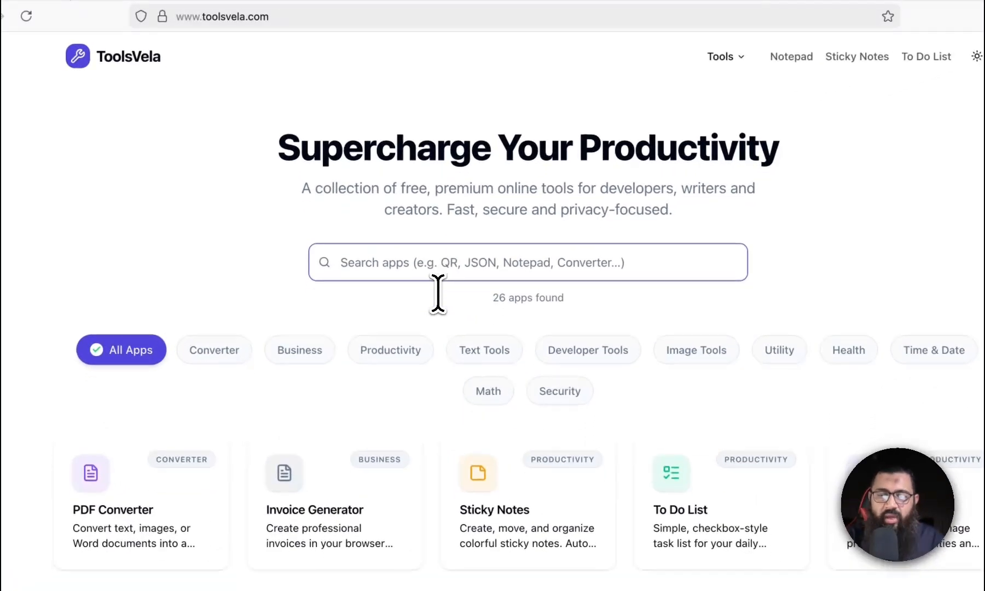
{"action": "scroll", "coordinate": [438, 290], "scroll_direction": "down", "scroll_amount": 2}
{"action": "scroll", "coordinate": [438, 290], "scroll_direction": "up", "scroll_amount": 8}
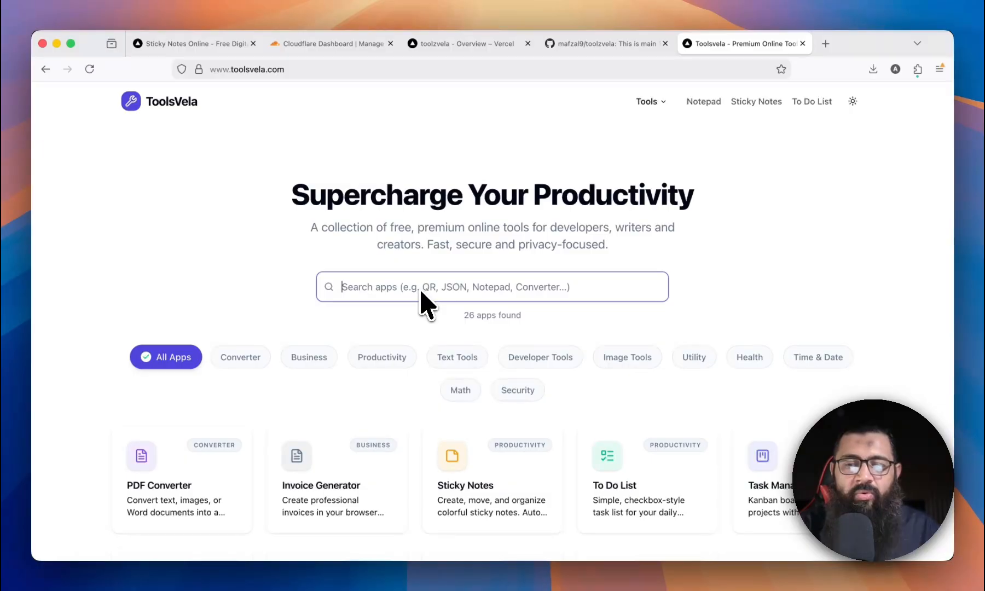
Step: Return to the toolzvela project overview in Vercel and open the production deployment's details
{"action": "left_click", "coordinate": [477, 43]}
{"action": "left_click", "coordinate": [109, 166]}
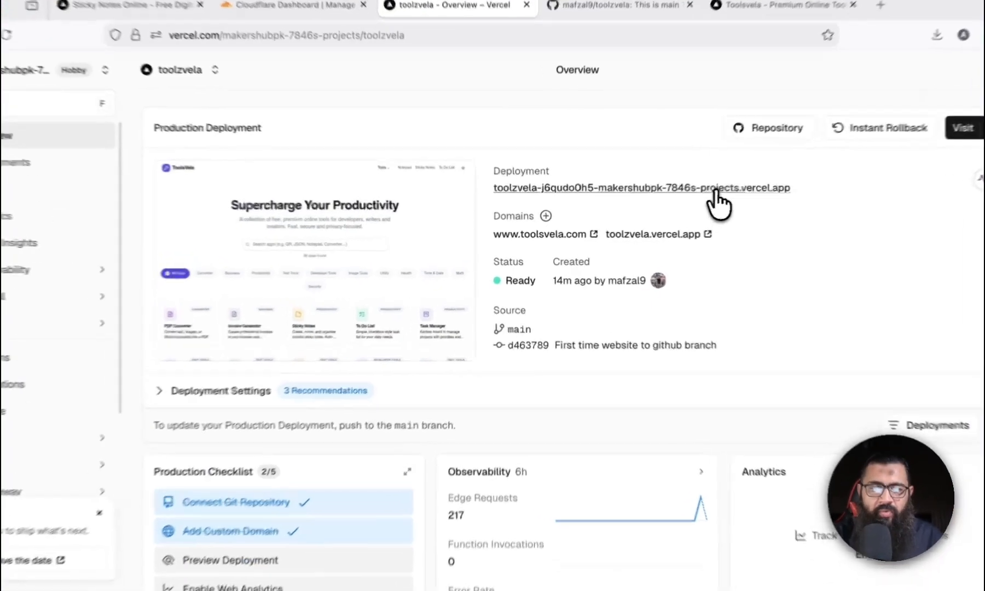
{"action": "left_click", "coordinate": [713, 190]}
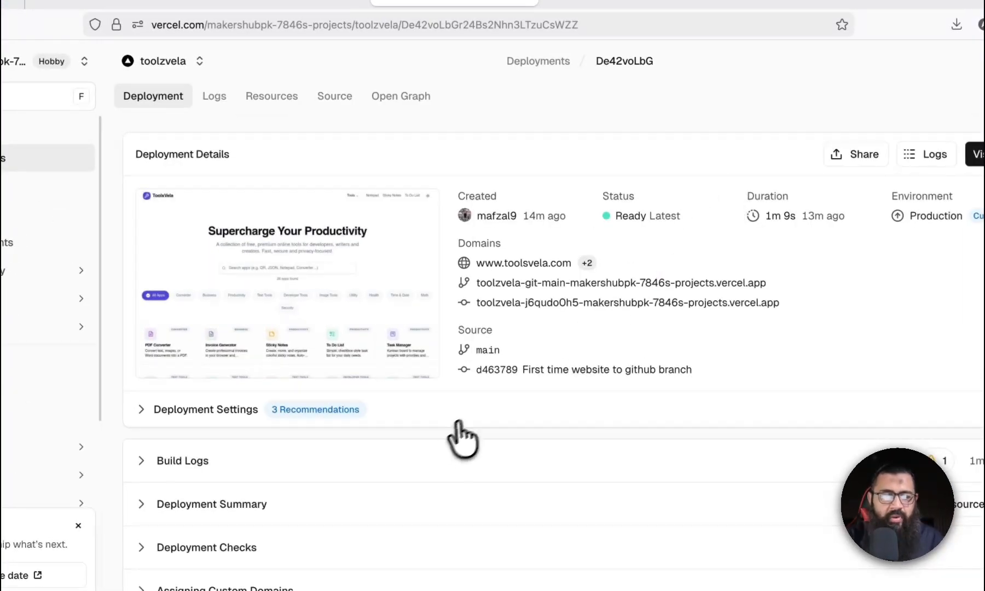
Step: Review the production deployment's details, its resource functions and its runtime logs
{"action": "scroll", "coordinate": [455, 438], "scroll_direction": "down", "scroll_amount": 2}
{"action": "scroll", "coordinate": [448, 444], "scroll_direction": "up", "scroll_amount": 2}
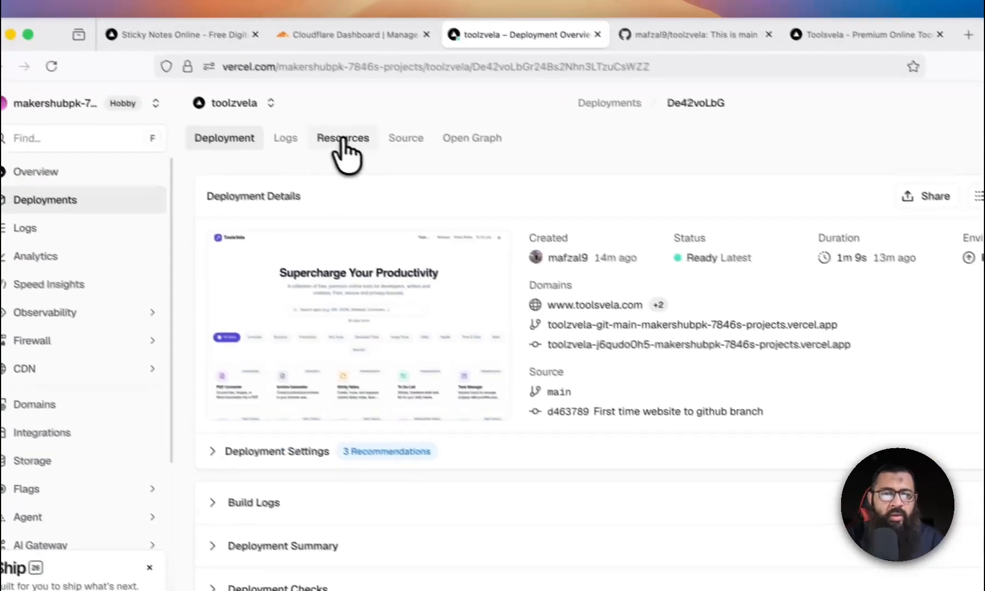
{"action": "left_click", "coordinate": [271, 96]}
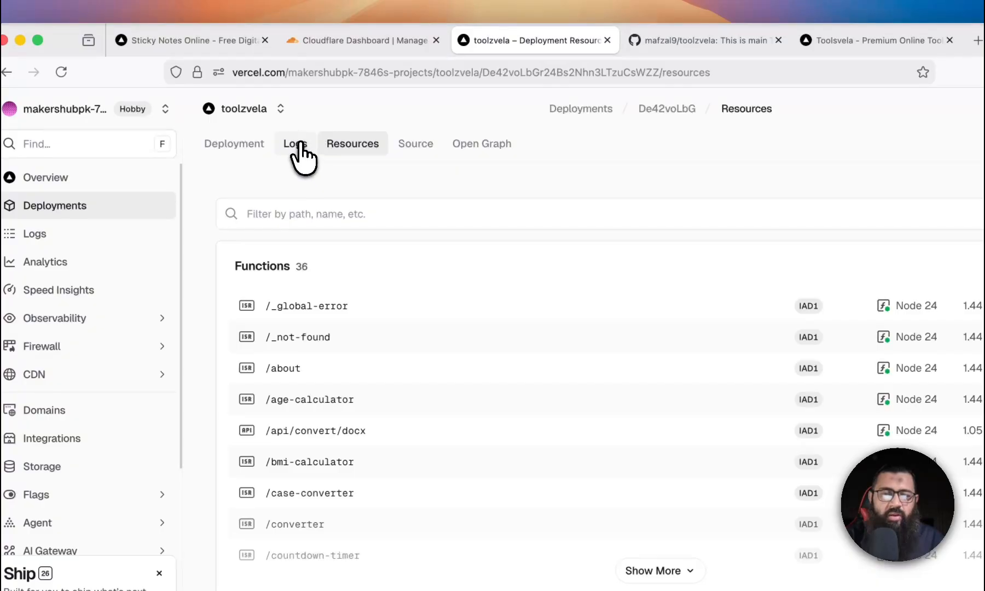
{"action": "left_click", "coordinate": [299, 144]}
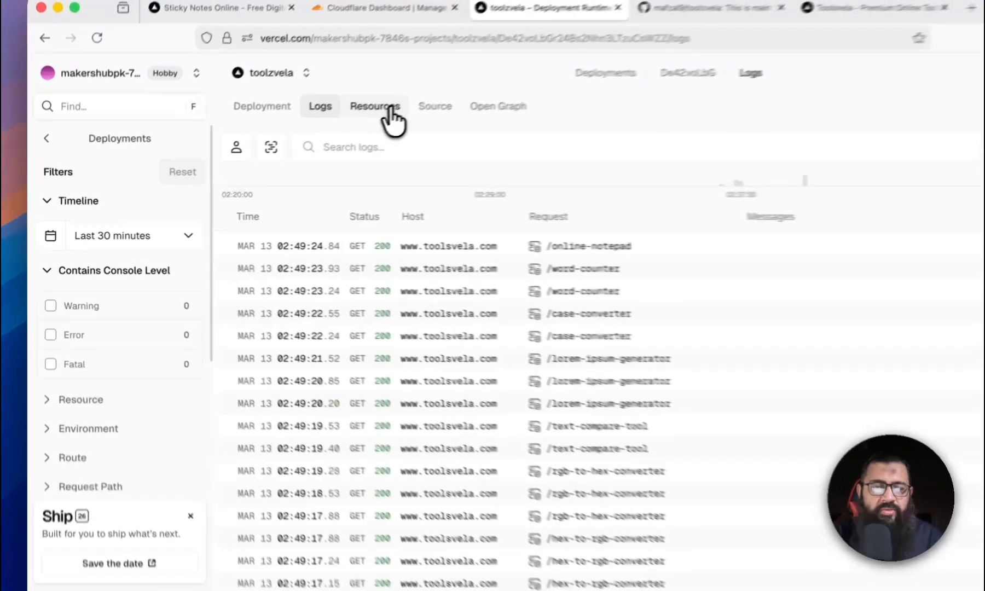
{"action": "left_click", "coordinate": [336, 127]}
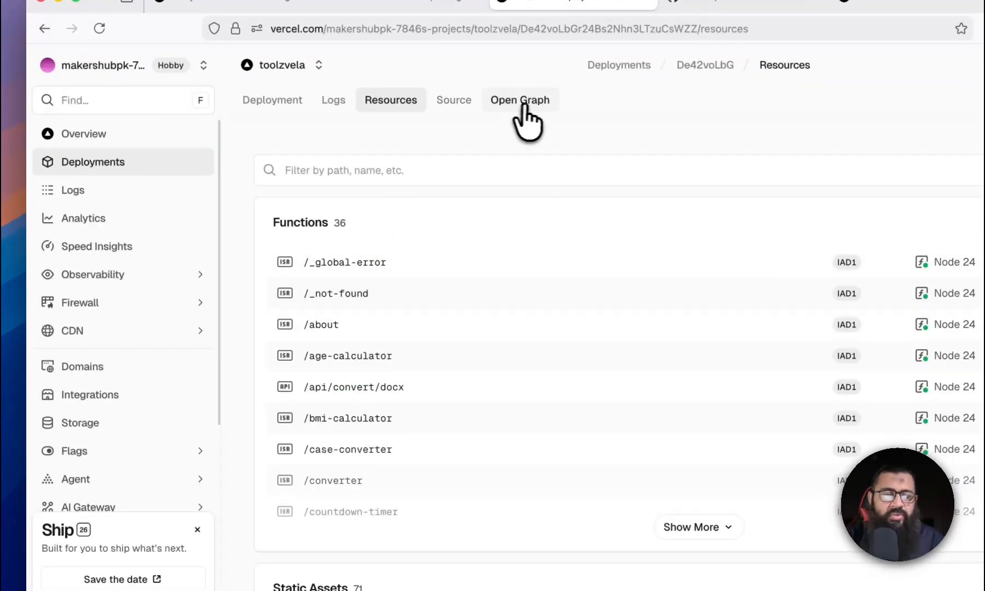
Step: View the project's Web Analytics page, return to the team's projects overview and expand the full 30-day usage list
{"action": "left_click", "coordinate": [116, 219]}
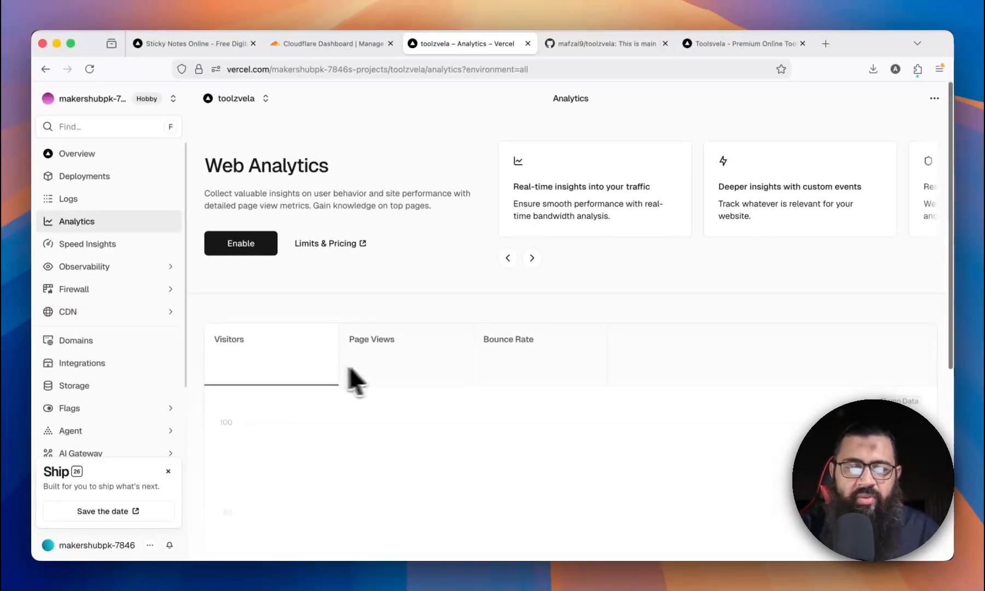
{"action": "left_click", "coordinate": [67, 99]}
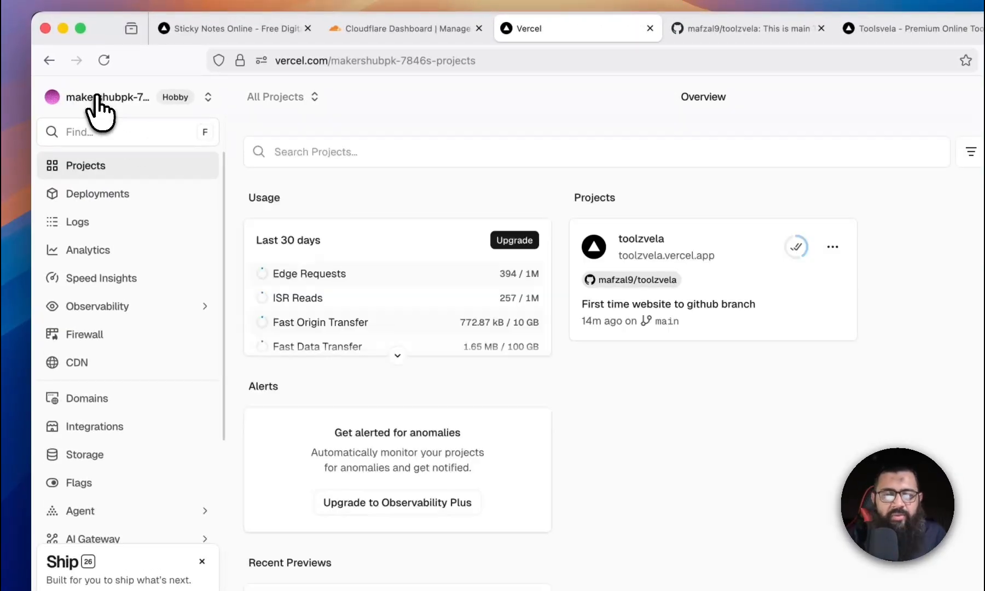
{"action": "left_click", "coordinate": [398, 356]}
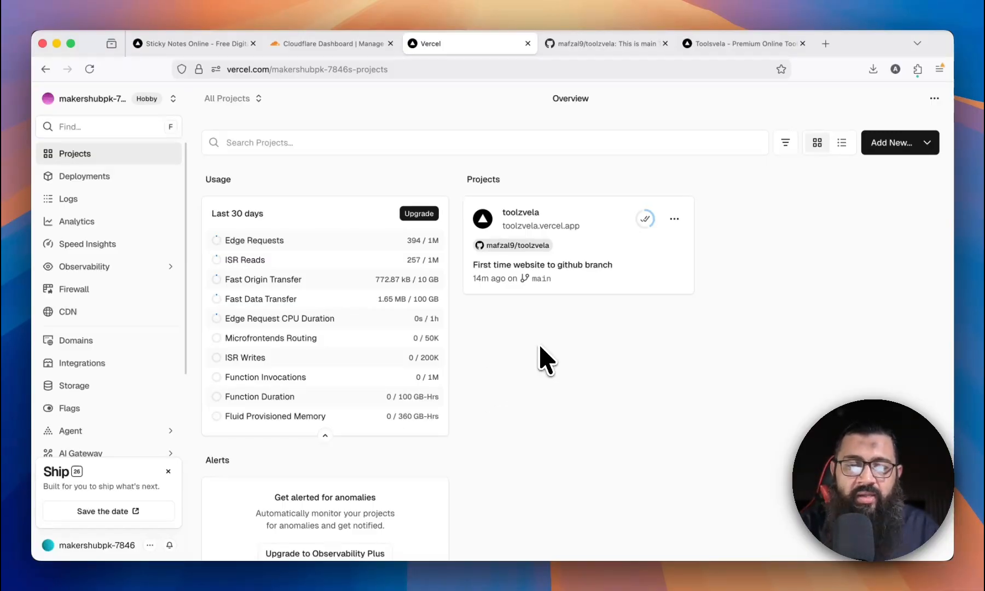
Step: Switch to VS Code, expand the toolsvela-trae project folder and look through its public folder and files
{"action": "key", "text": "super+Tab"}
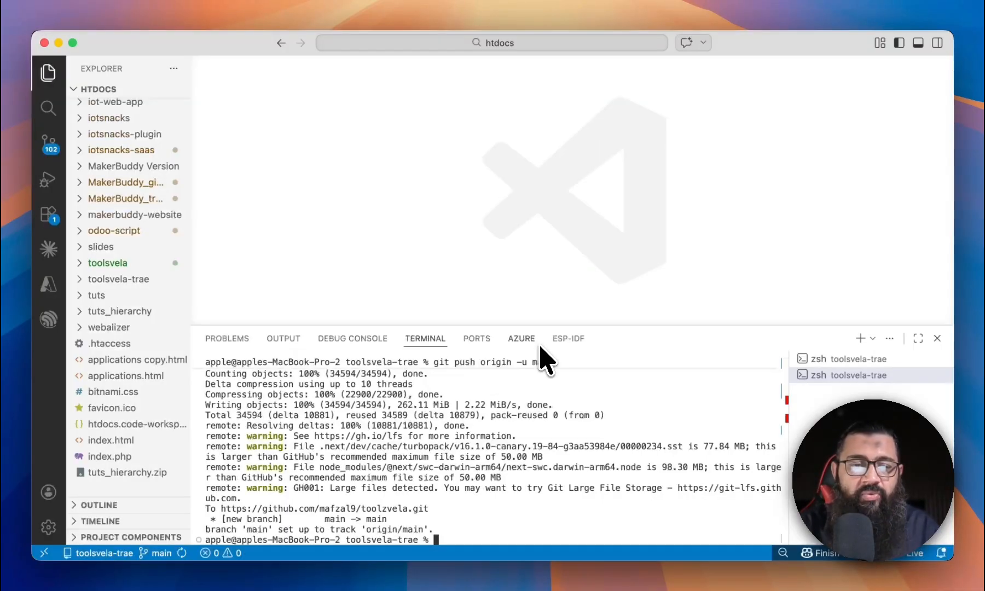
{"action": "left_click", "coordinate": [85, 279]}
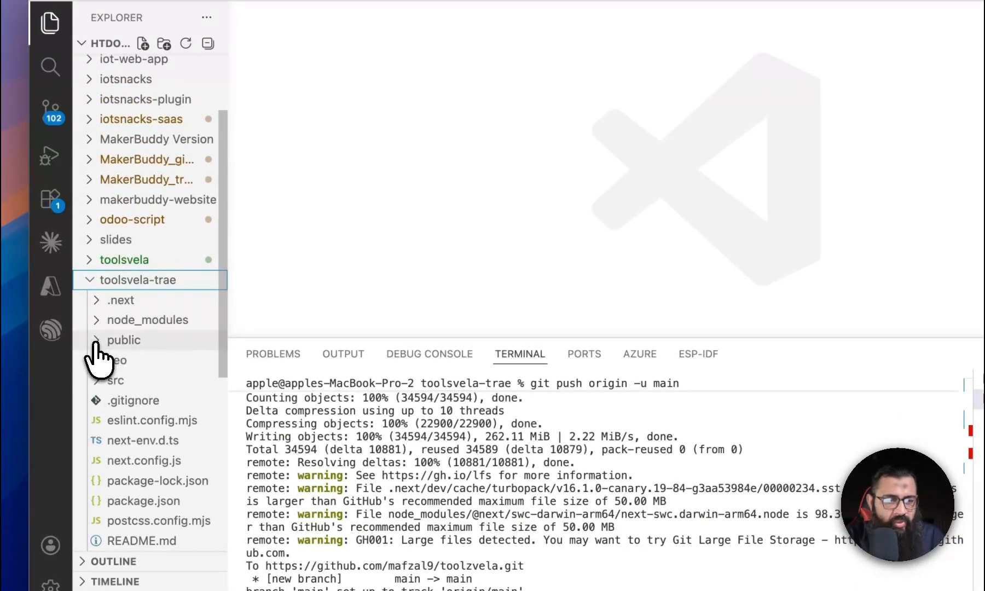
{"action": "left_click", "coordinate": [96, 343]}
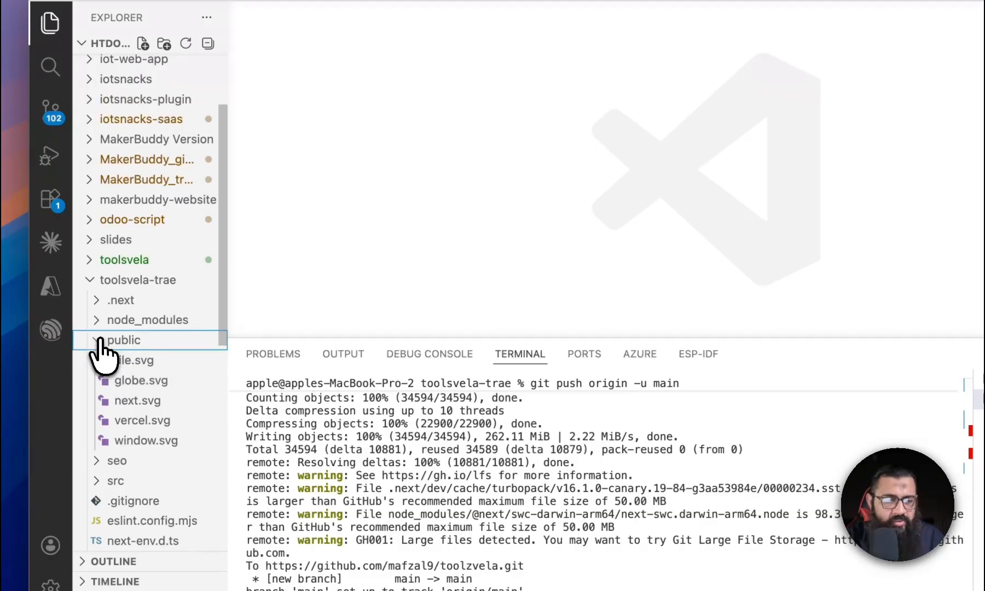
{"action": "left_click", "coordinate": [96, 341]}
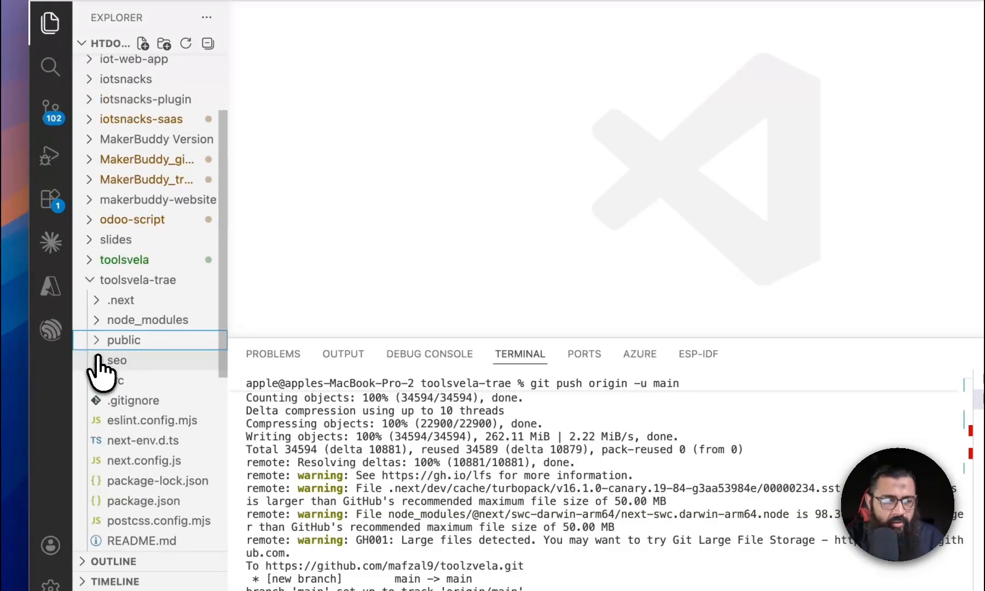
{"action": "scroll", "coordinate": [97, 356], "scroll_direction": "down", "scroll_amount": 3}
{"action": "scroll", "coordinate": [100, 360], "scroll_direction": "up", "scroll_amount": 1}
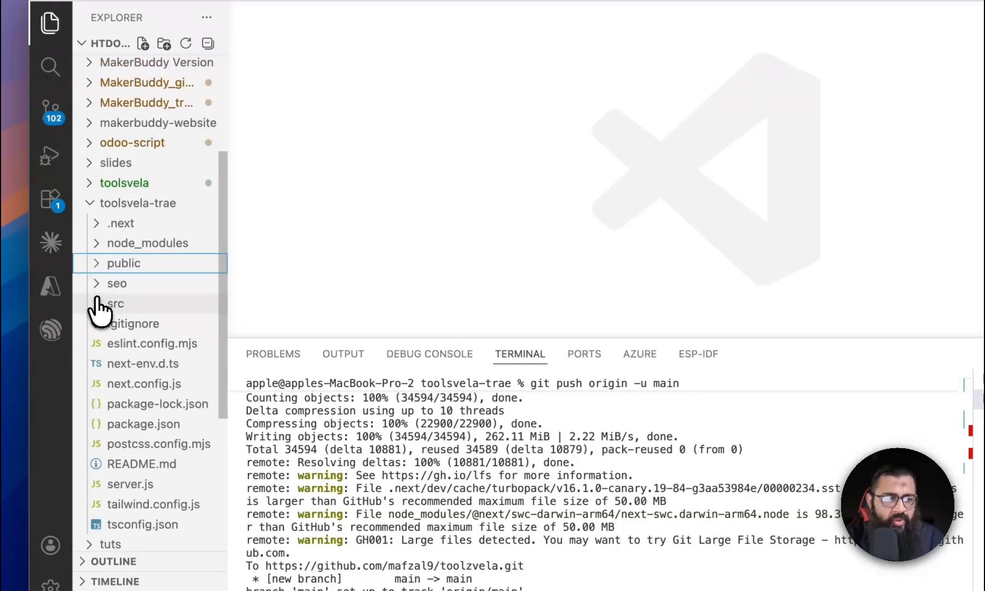
Step: Open HomePage.tsx from src/components/home and extend the h1 heading to "Supercharge Your Productivity with our website"
{"action": "left_click", "coordinate": [99, 306]}
{"action": "left_click", "coordinate": [103, 345]}
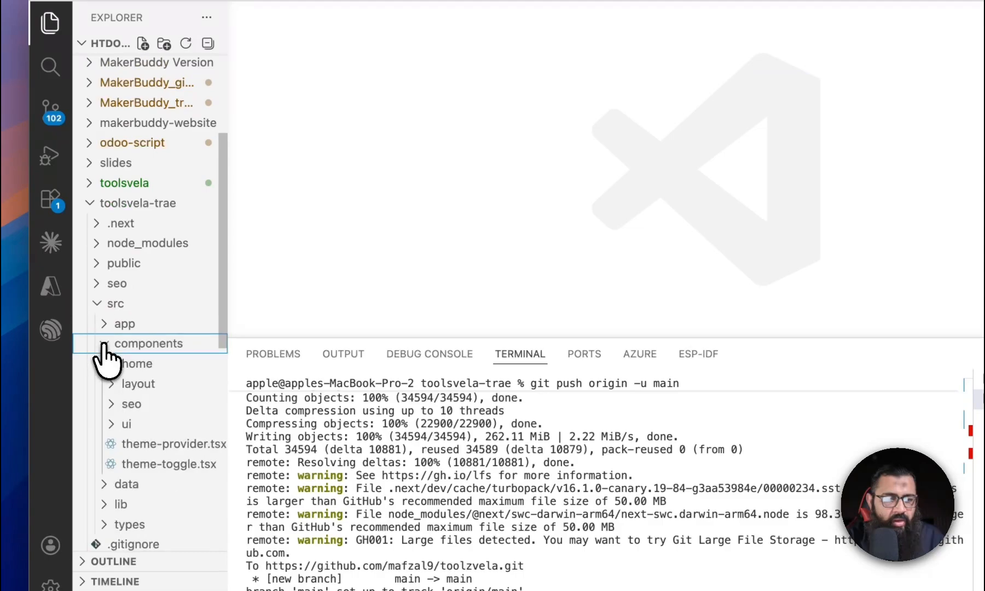
{"action": "left_click", "coordinate": [108, 364]}
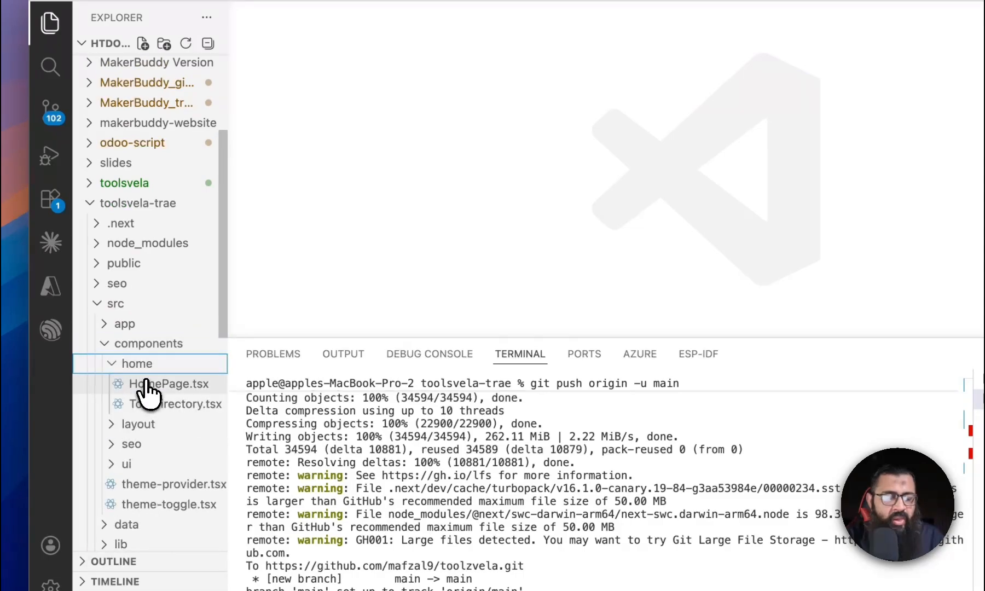
{"action": "left_click", "coordinate": [144, 386]}
{"action": "scroll", "coordinate": [569, 178], "scroll_direction": "down", "scroll_amount": 7}
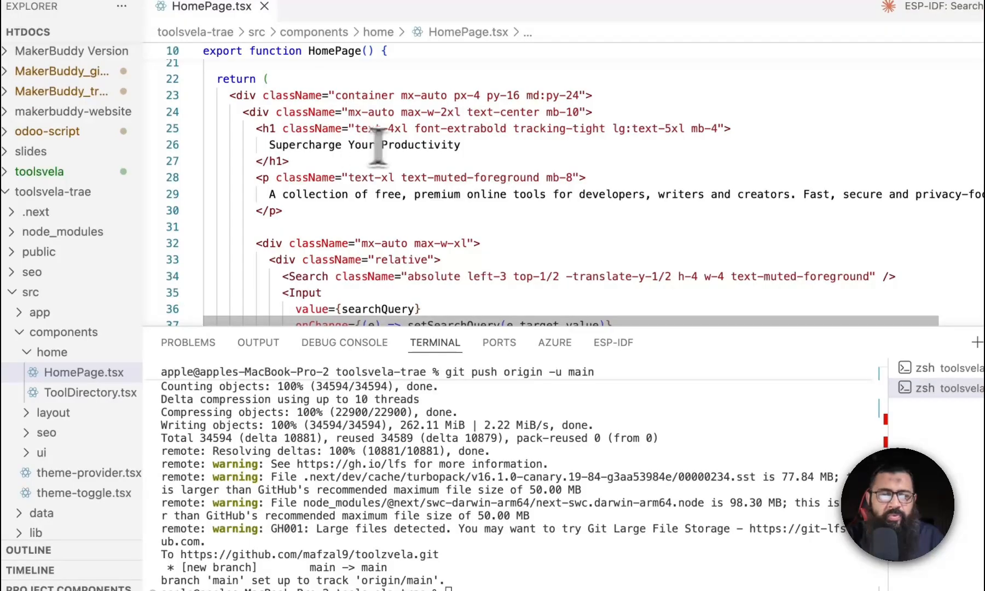
{"action": "left_click", "coordinate": [474, 149]}
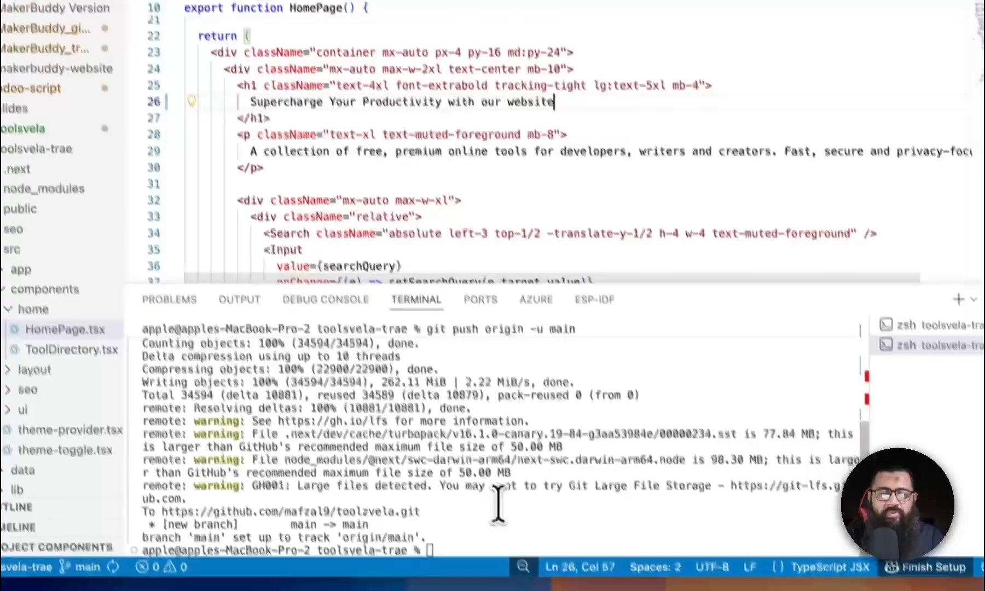
Step: Clear the terminal, stage all changes with git add --all and commit them with the message "New Change"
{"action": "type", "text": "clear"}
{"action": "key", "text": "Return"}
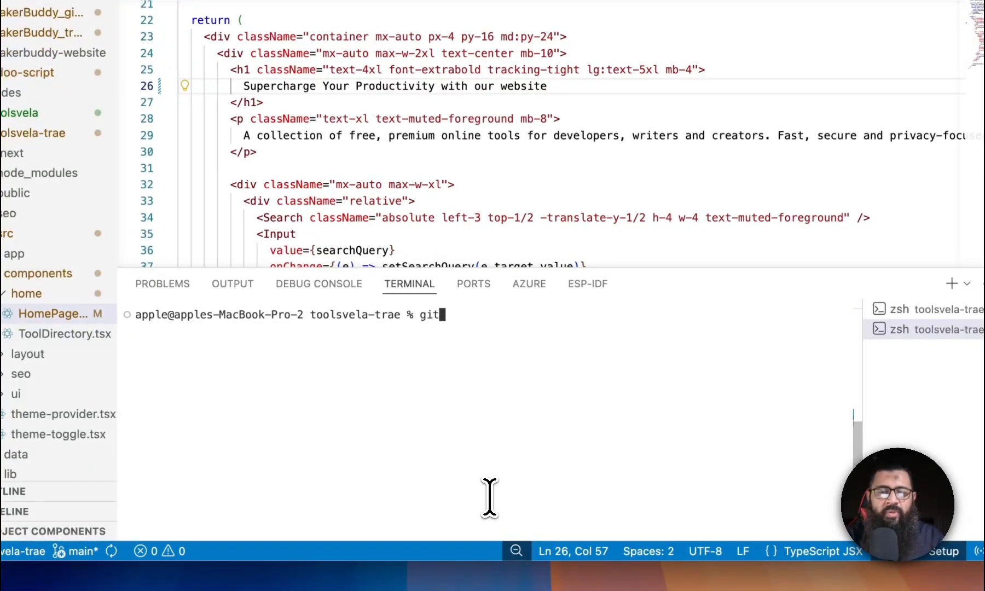
{"action": "type", "text": "git ad"}
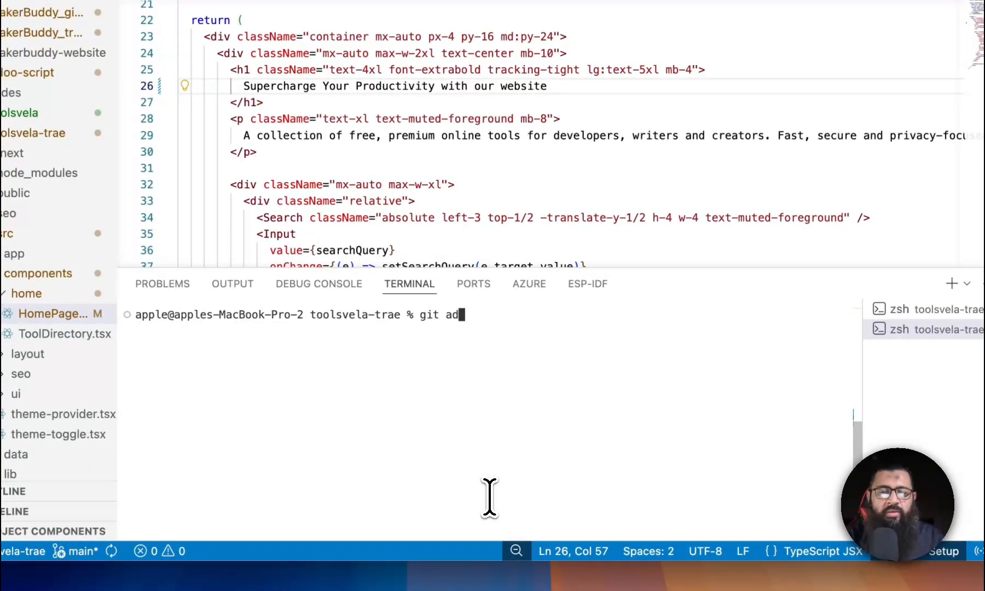
{"action": "type", "text": "d --all"}
{"action": "key", "text": "Return"}
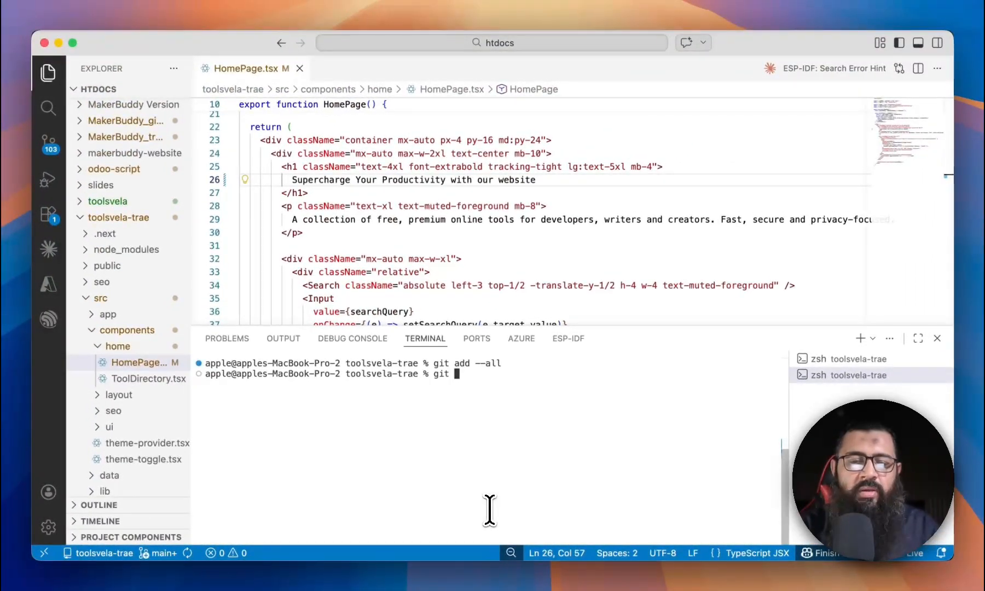
{"action": "type", "text": "git commit -m \"New Change"}
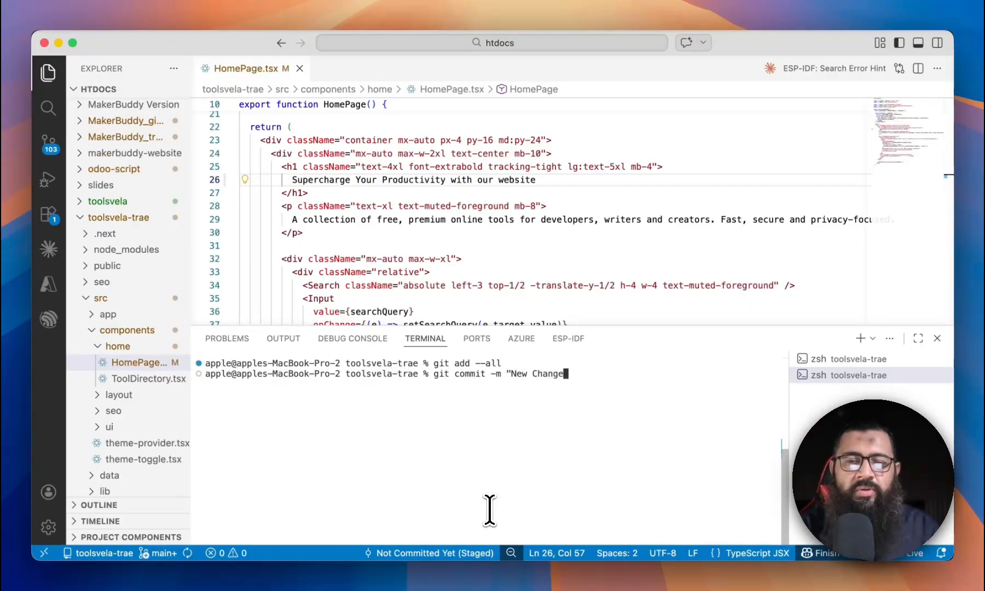
{"action": "type", "text": "\""}
{"action": "key", "text": "Return"}
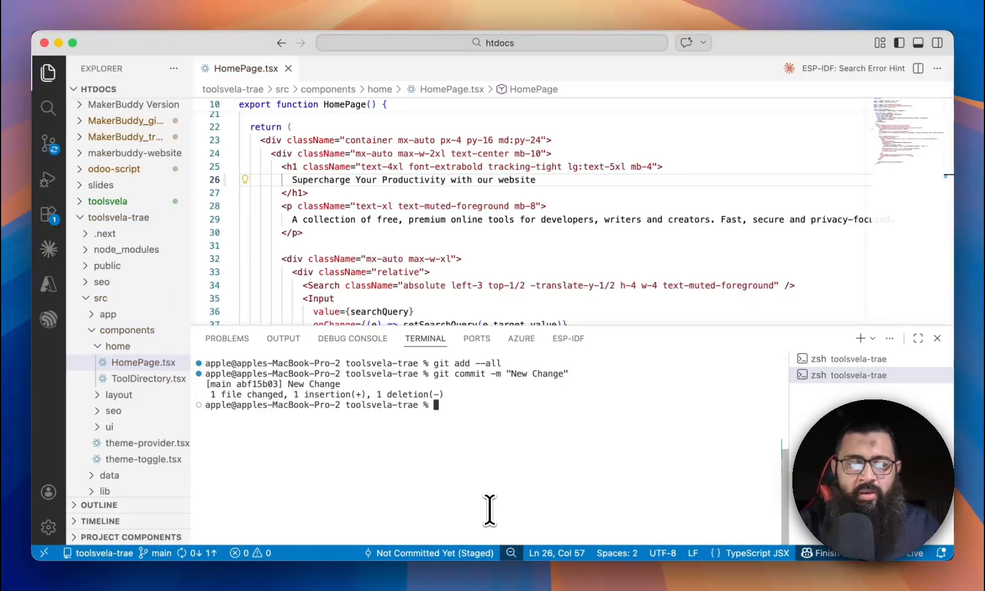
Step: Check the heading on the live toolsvela.com homepage in the browser and return to VS Code
{"action": "key", "text": "super+Tab"}
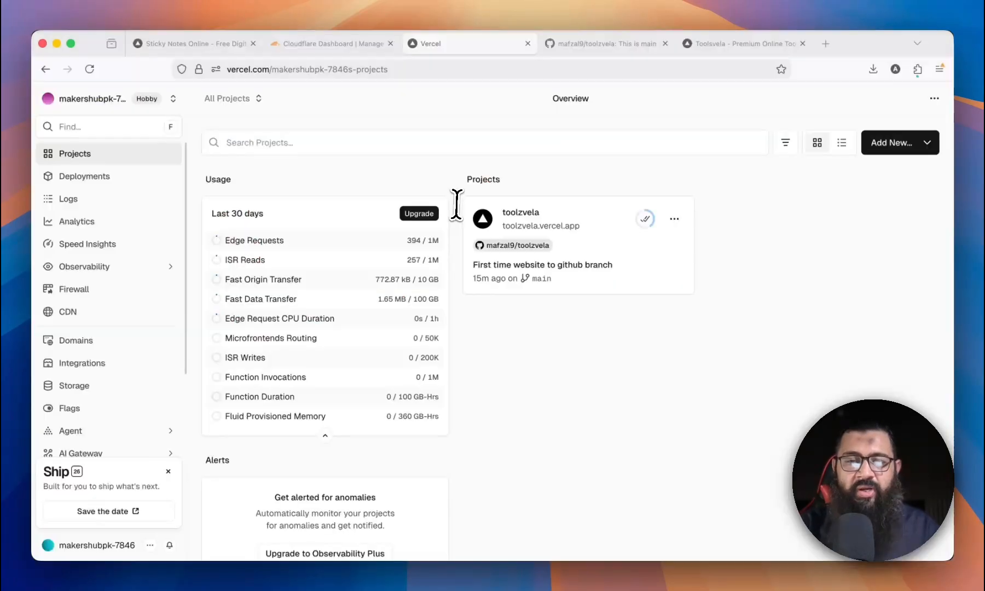
{"action": "left_click", "coordinate": [726, 45]}
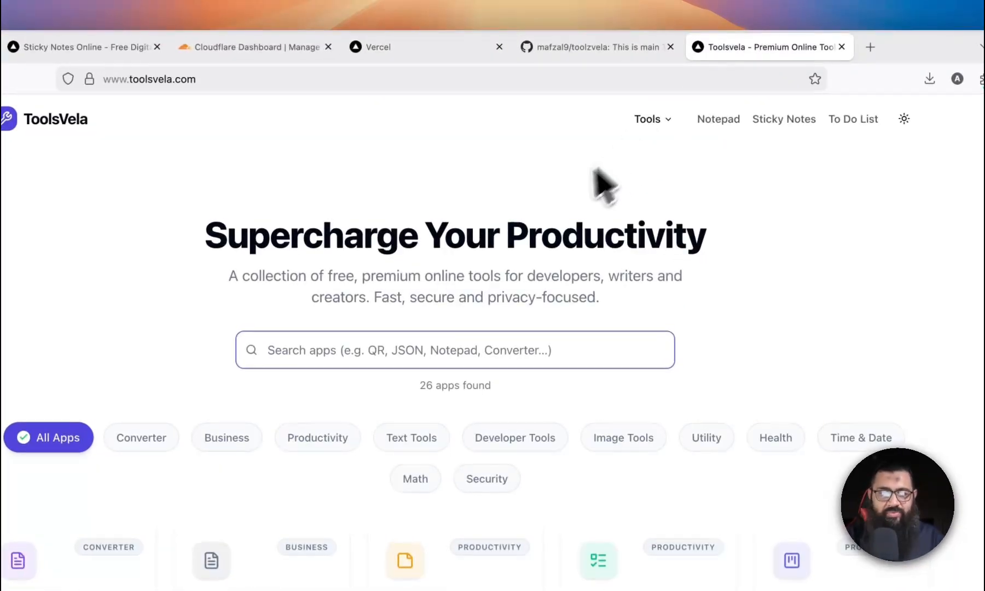
{"action": "key", "text": "super+Tab"}
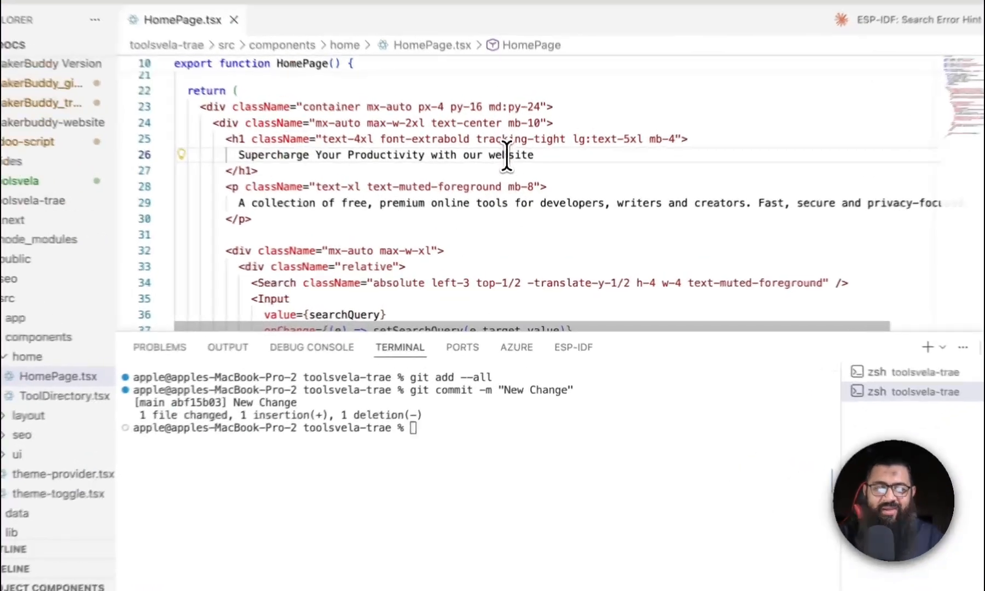
Step: Change the heading in HomePage.tsx to "Supercharge Your Productivity with ToolzVela" and save the file
{"action": "double_click", "coordinate": [513, 180]}
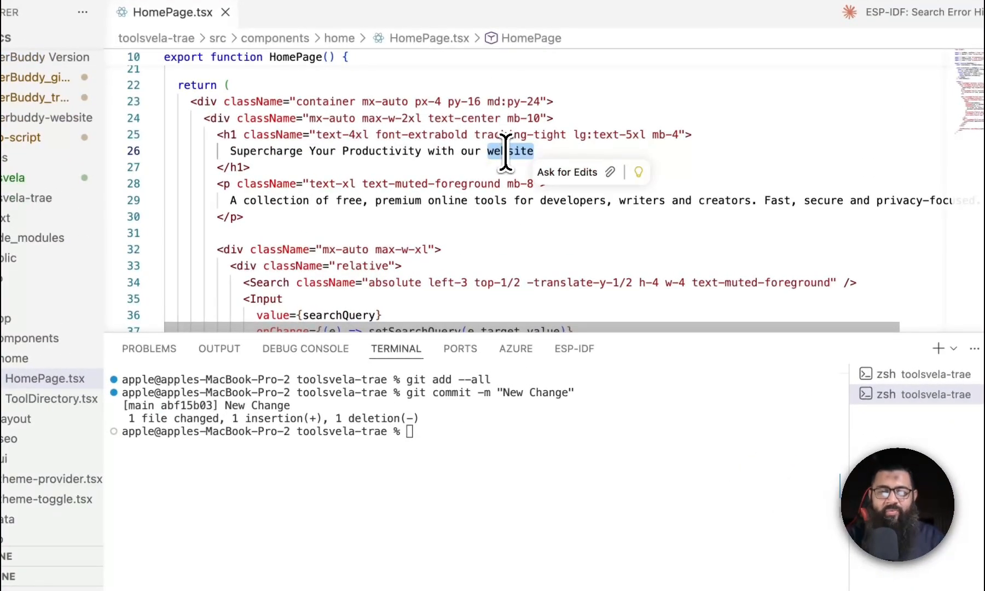
{"action": "key", "text": "BackSpace"}
{"action": "key", "text": "BackSpace"}
{"action": "type", "text": "ToolzVela"}
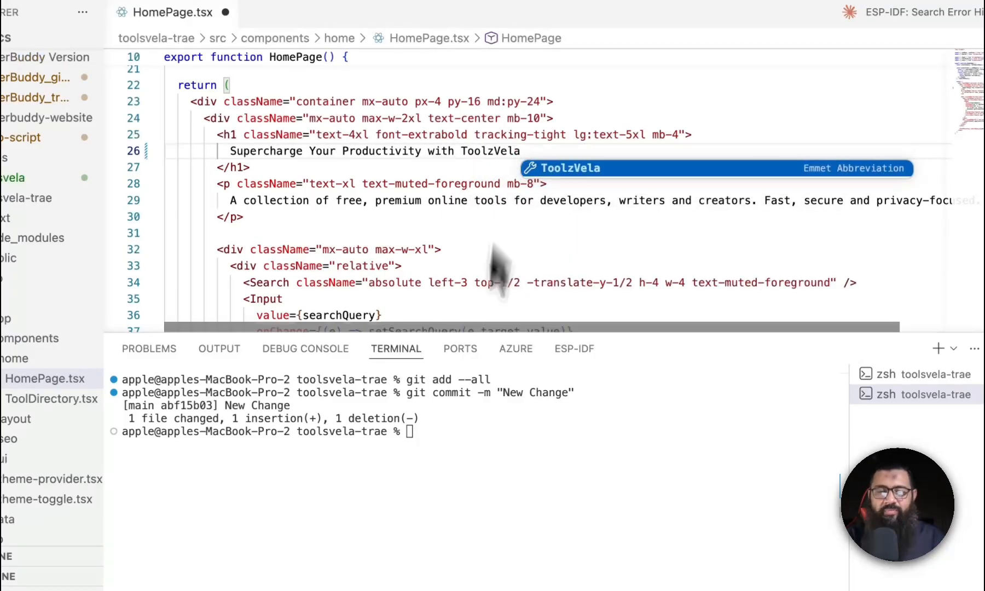
{"action": "left_click", "coordinate": [460, 447]}
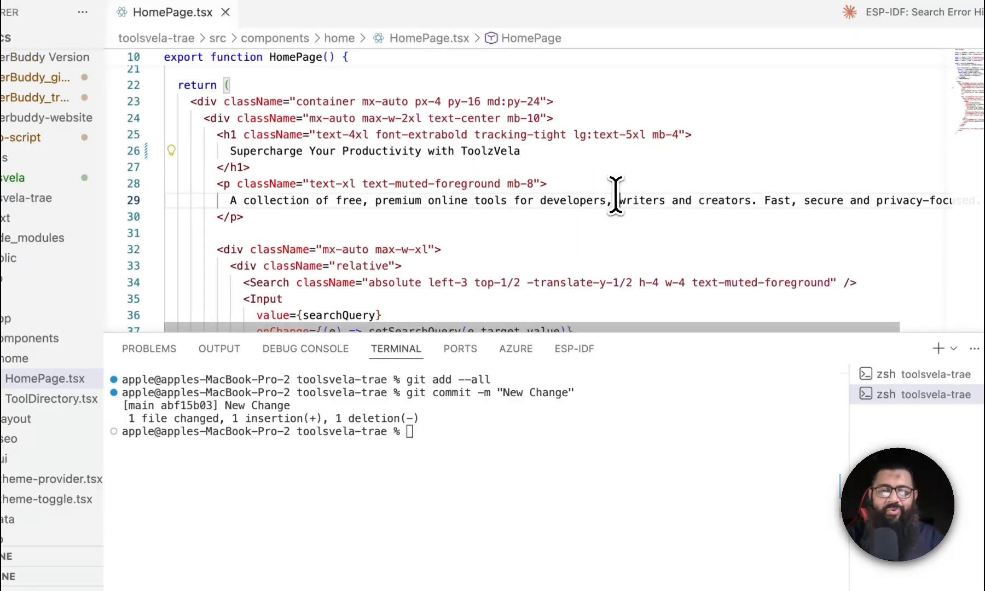
{"action": "key", "text": "super+s"}
Step: Stage all changes with git add --all and commit them with the message "New change again in the heading"
{"action": "type", "text": "git ad"}
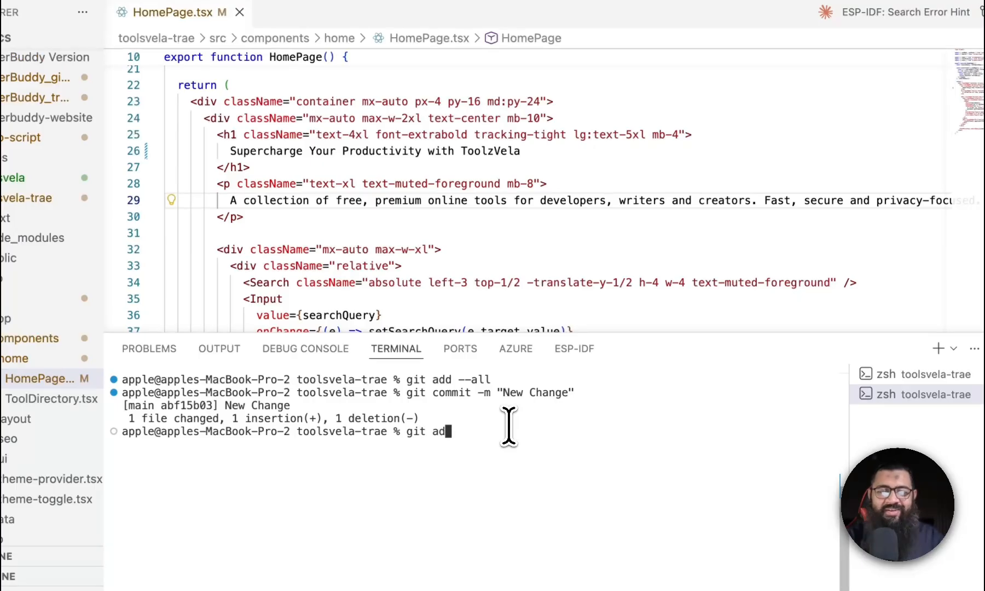
{"action": "type", "text": "d --all"}
{"action": "key", "text": "Return"}
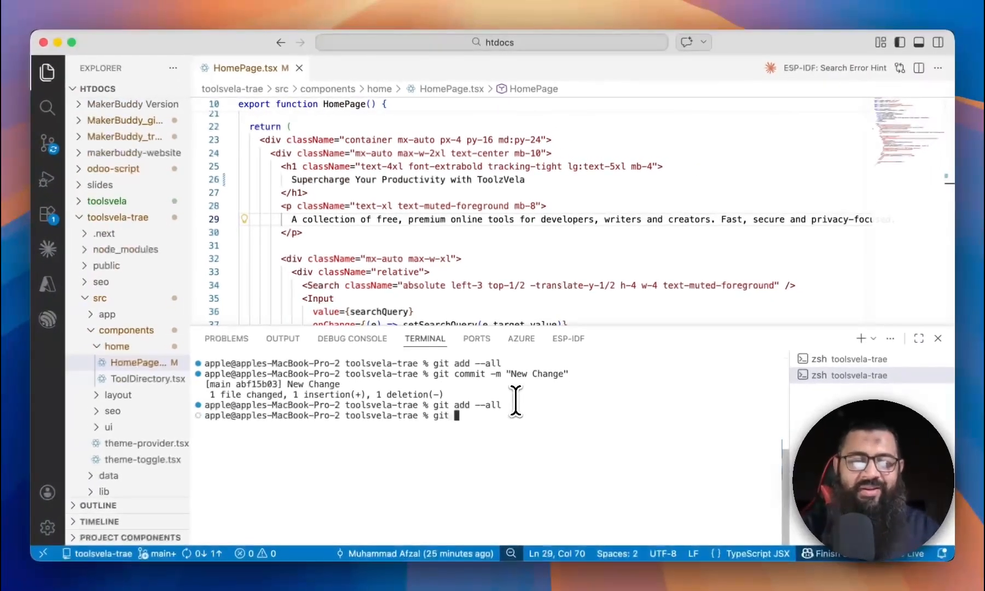
{"action": "type", "text": "co"}
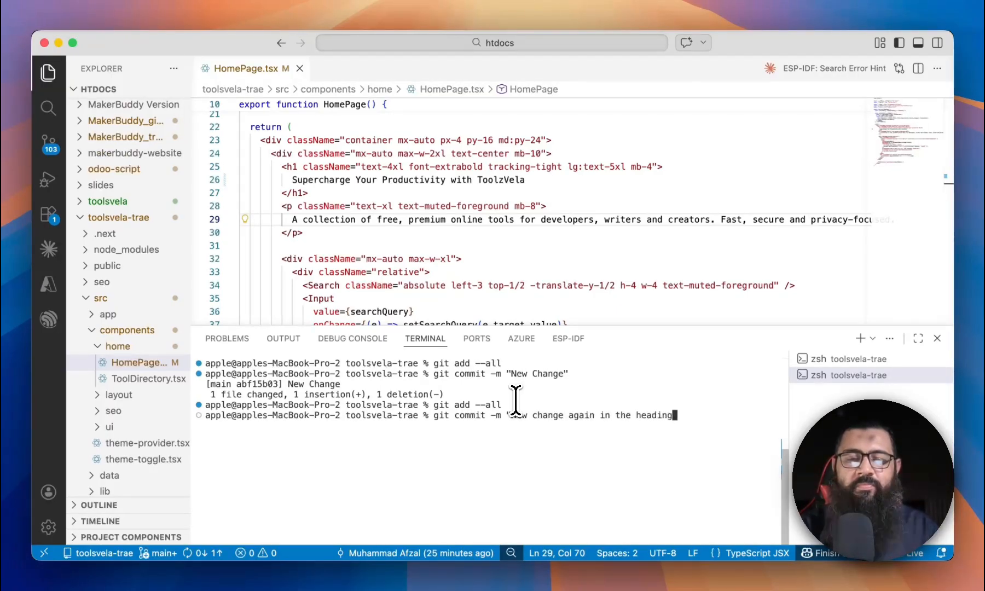
{"action": "type", "text": "\""}
{"action": "key", "text": "Return"}
Step: Clear the terminal and push the commits to GitHub with git push origin -u main
{"action": "type", "text": "clear"}
{"action": "key", "text": "Return"}
{"action": "type", "text": "git push origin -u main"}
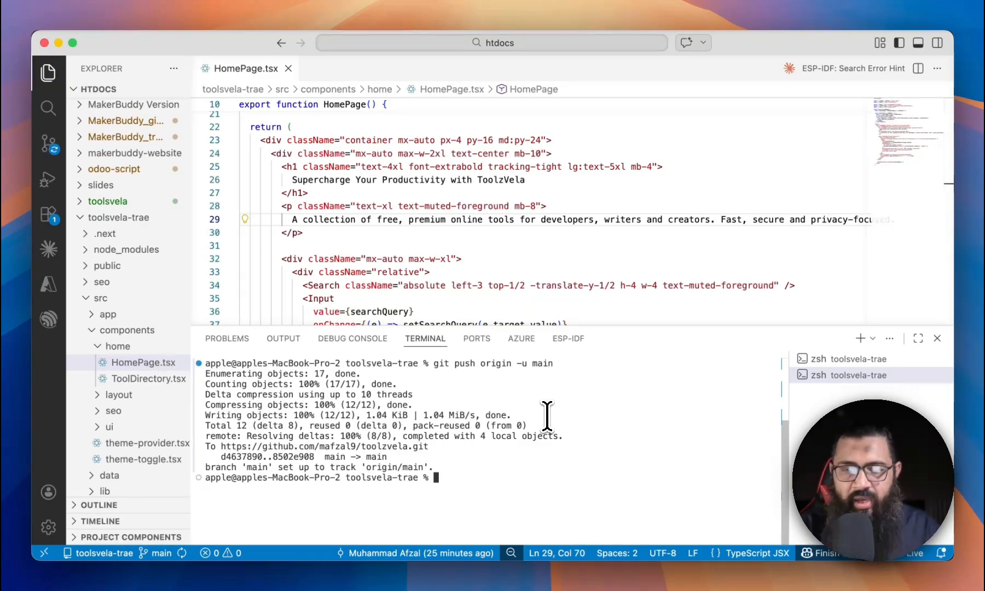
Step: Switch to the browser and refresh the toolzvela GitHub repository page to check the latest commit
{"action": "key", "text": "super+Tab"}
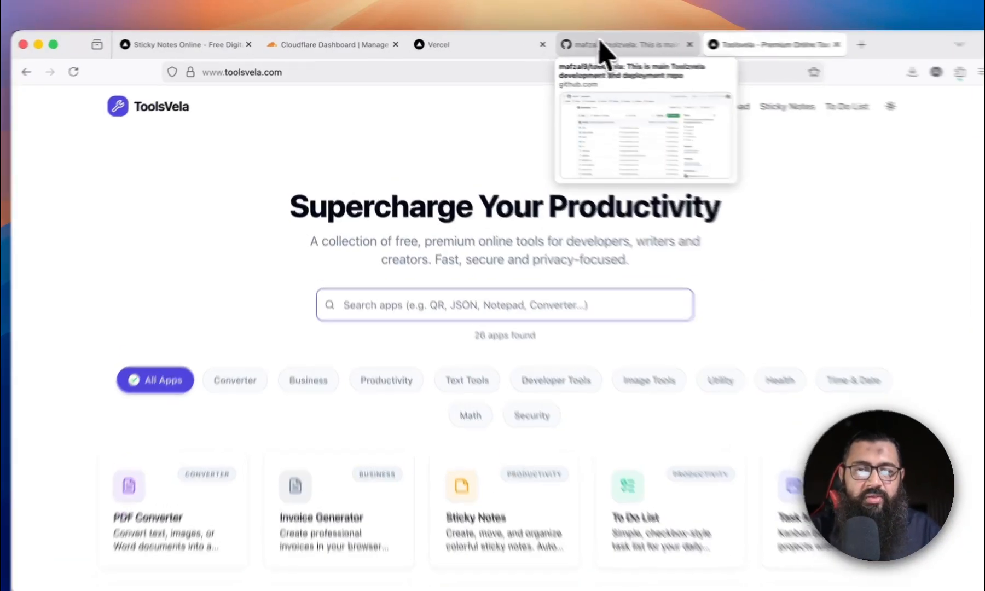
{"action": "left_click", "coordinate": [603, 49]}
{"action": "key", "text": "super+r"}
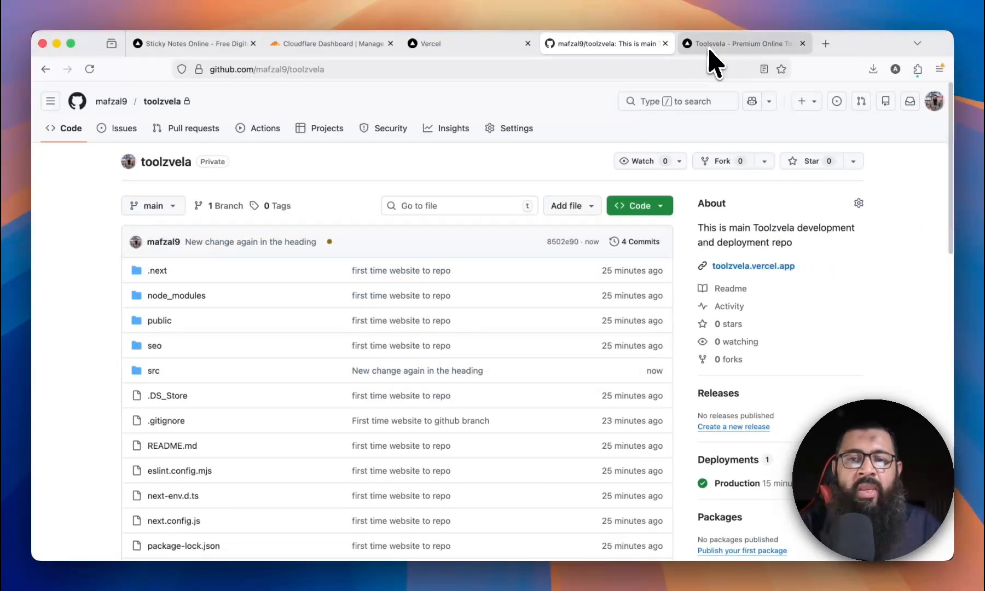
Step: Monitor the new production build in Vercel's deployments list and check the live homepage while it builds
{"action": "left_click", "coordinate": [456, 46]}
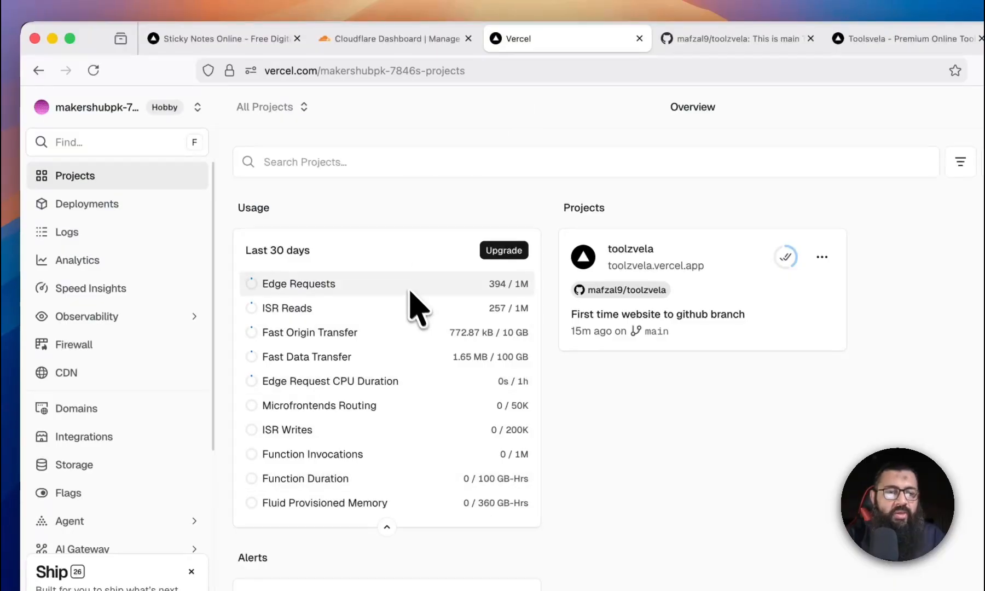
{"action": "left_click", "coordinate": [110, 203]}
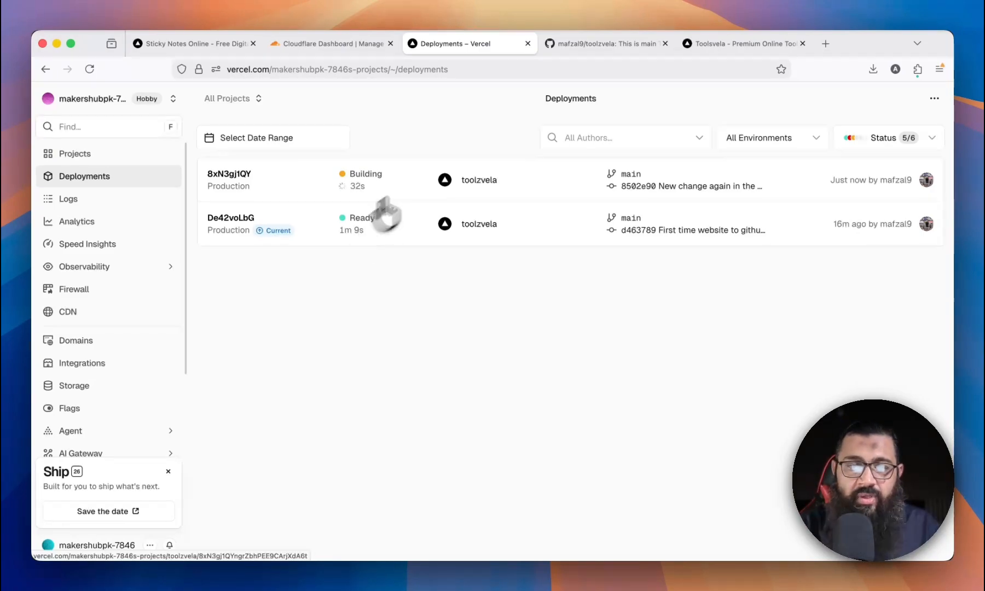
{"action": "left_click", "coordinate": [696, 48]}
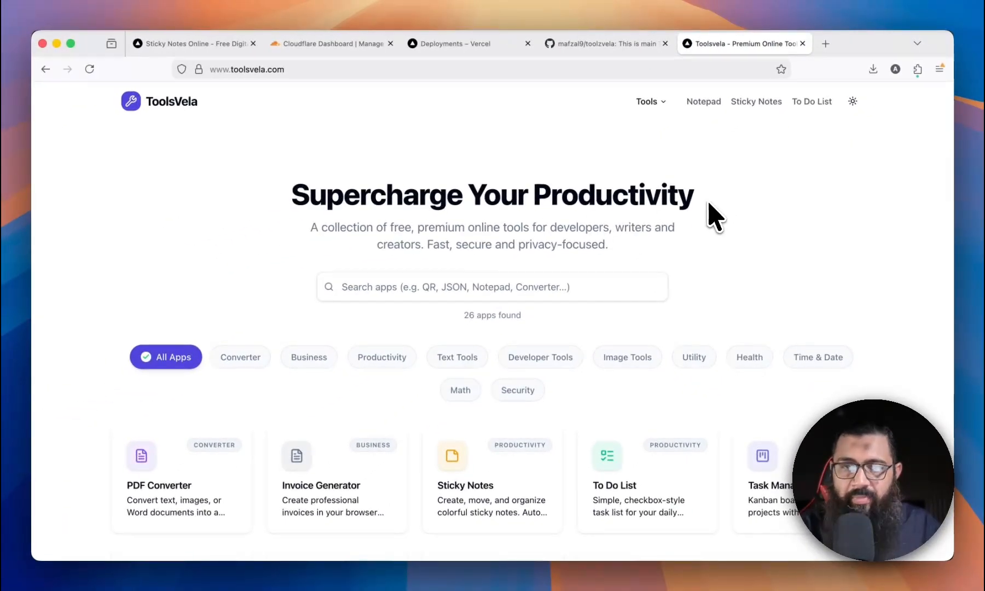
{"action": "left_click", "coordinate": [482, 46]}
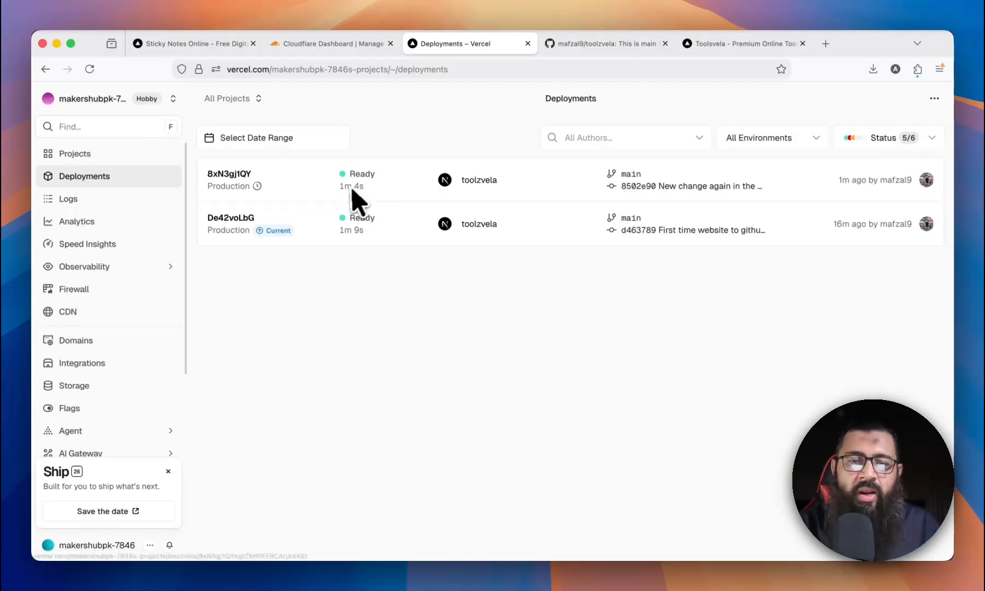
Step: Return to the live toolsvela.com homepage and highlight the new "with ToolzVela" wording in its heading
{"action": "left_click", "coordinate": [739, 45]}
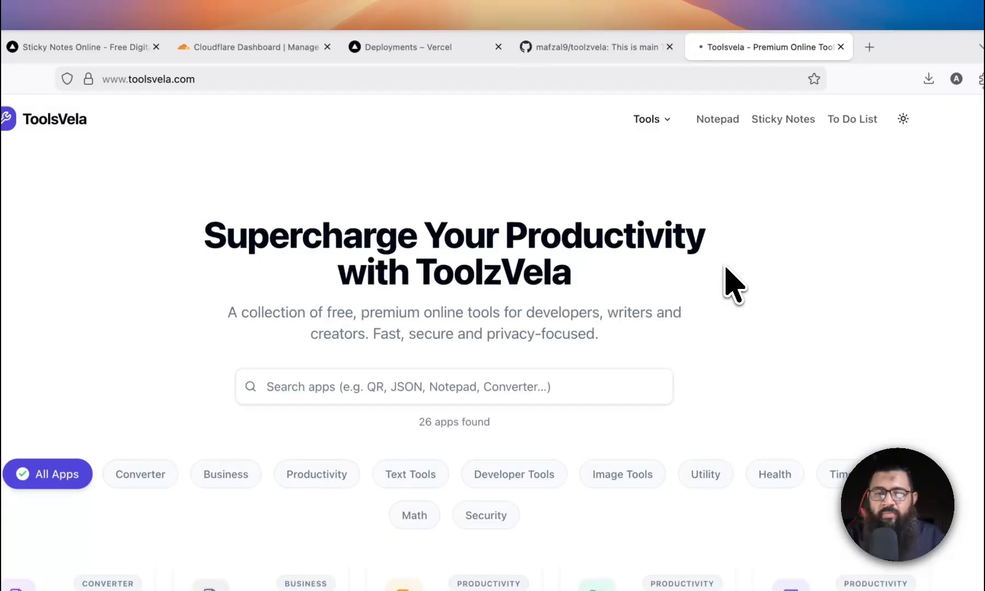
{"action": "double_click", "coordinate": [340, 272]}
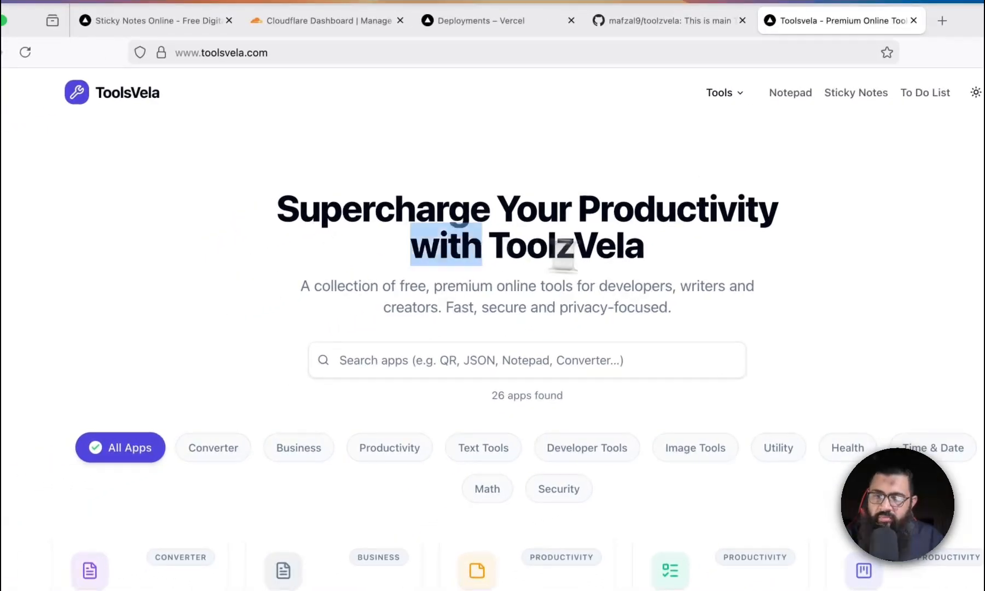
{"action": "left_click_drag", "start_coordinate": [563, 264], "coordinate": [583, 250]}
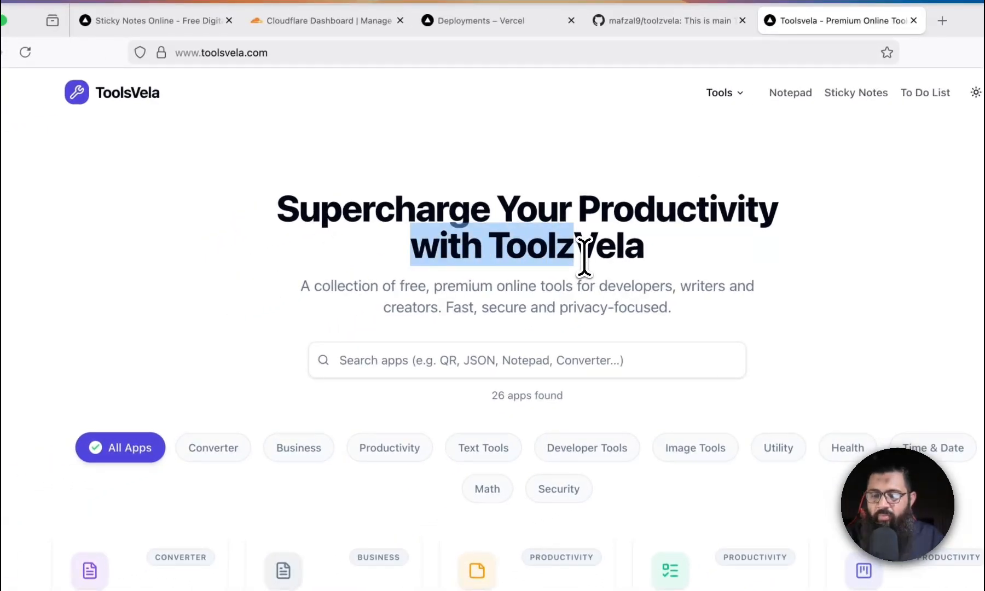